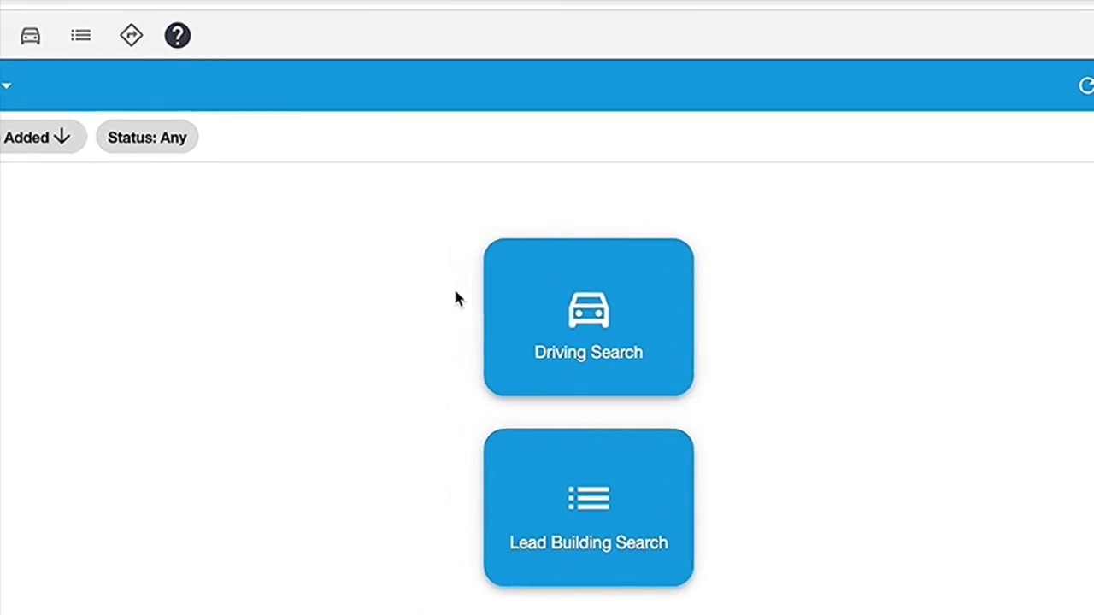
Step: Open the Driving Search map and examine the colour-coded property markers around El Camino Ave at several zoom levels
left_click(45, 42)
left_click(44, 47)
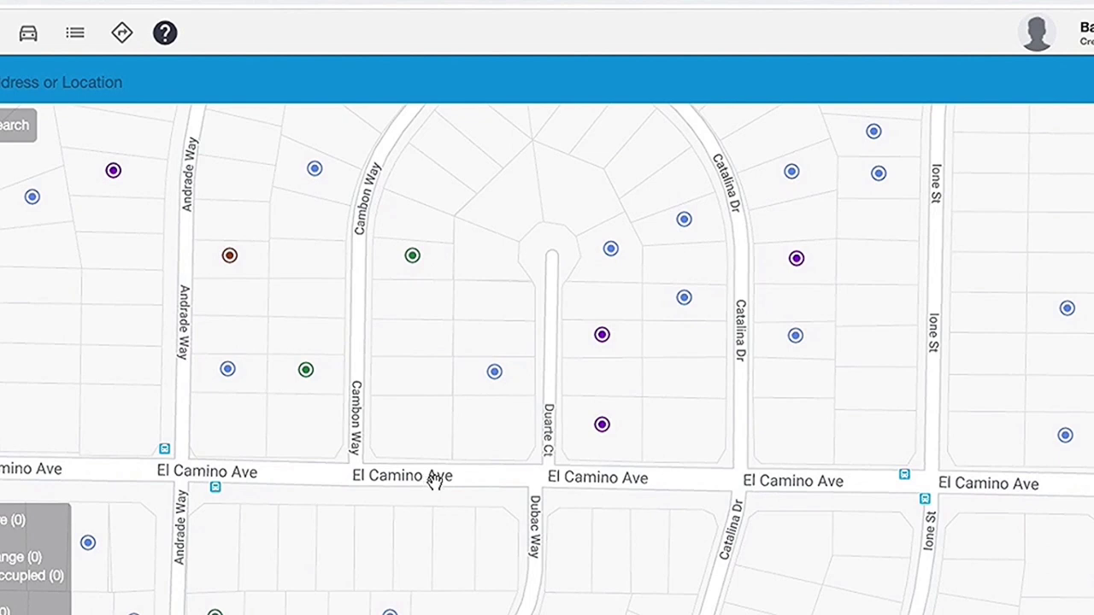
scroll(435, 480, "down", 2)
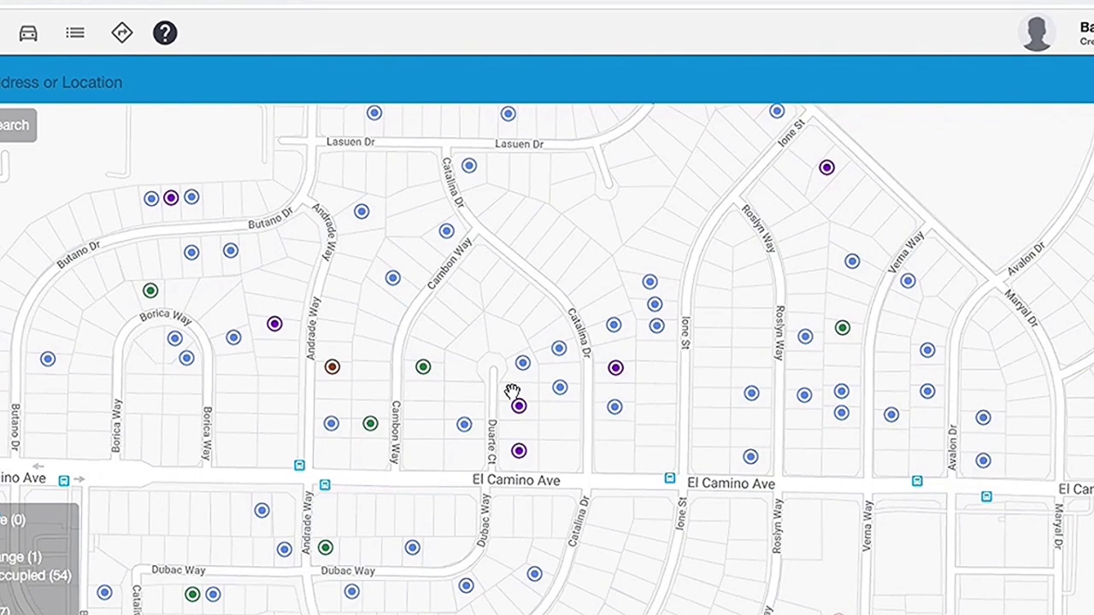
scroll(511, 392, "down", 1)
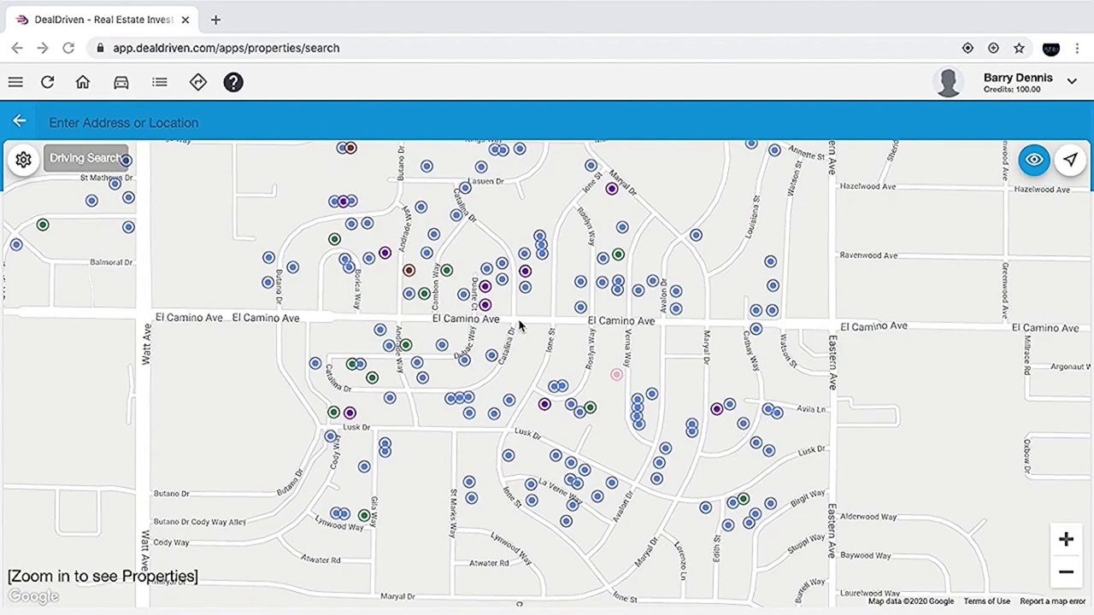
scroll(519, 325, "up", 1)
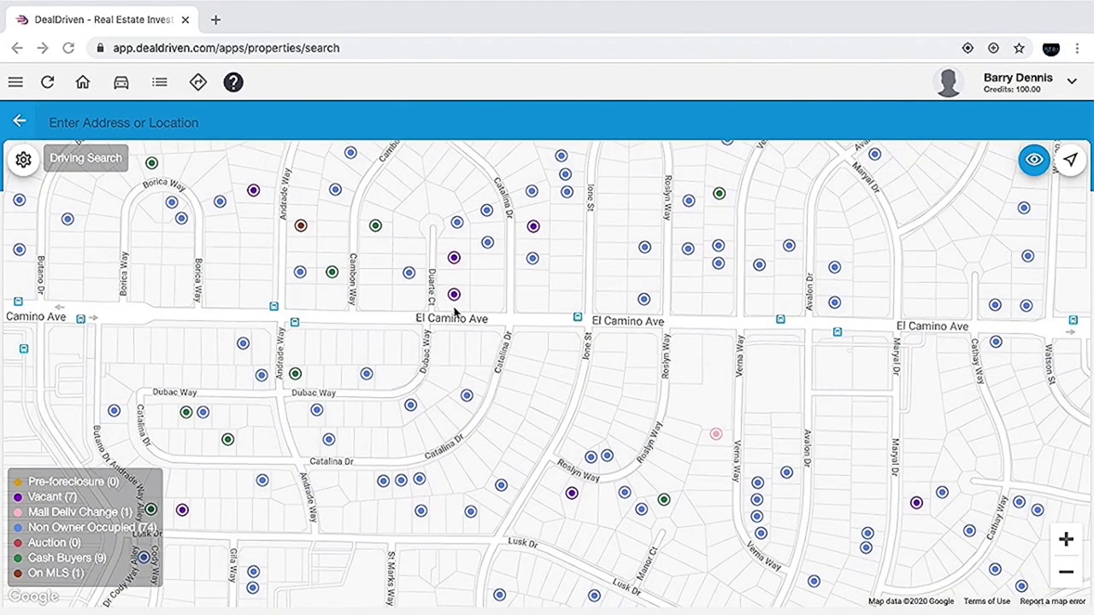
scroll(454, 313, "up", 1)
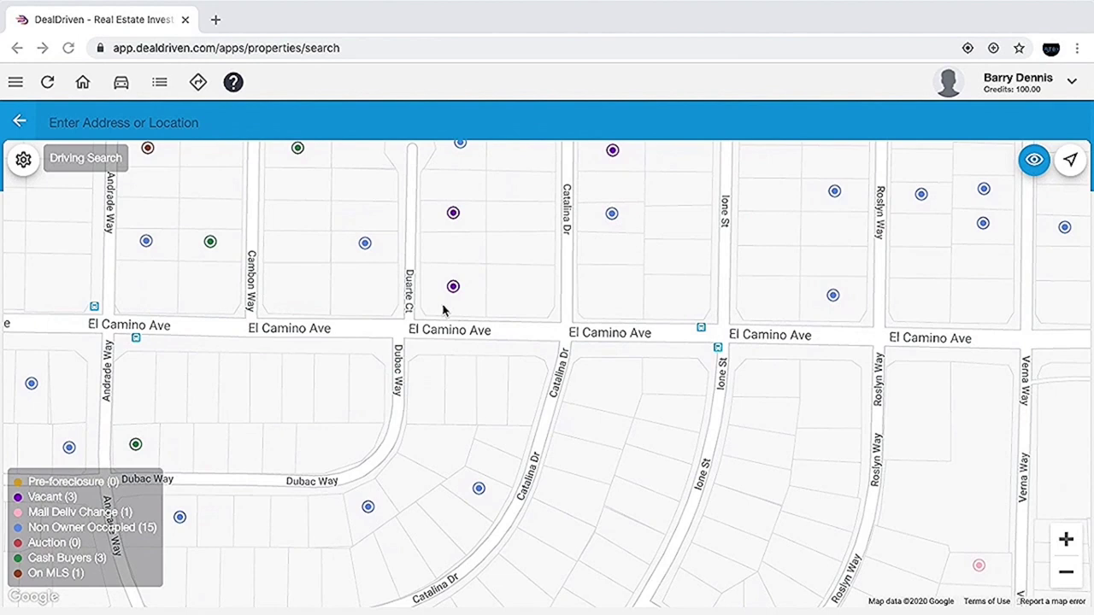
scroll(443, 309, "up", 1)
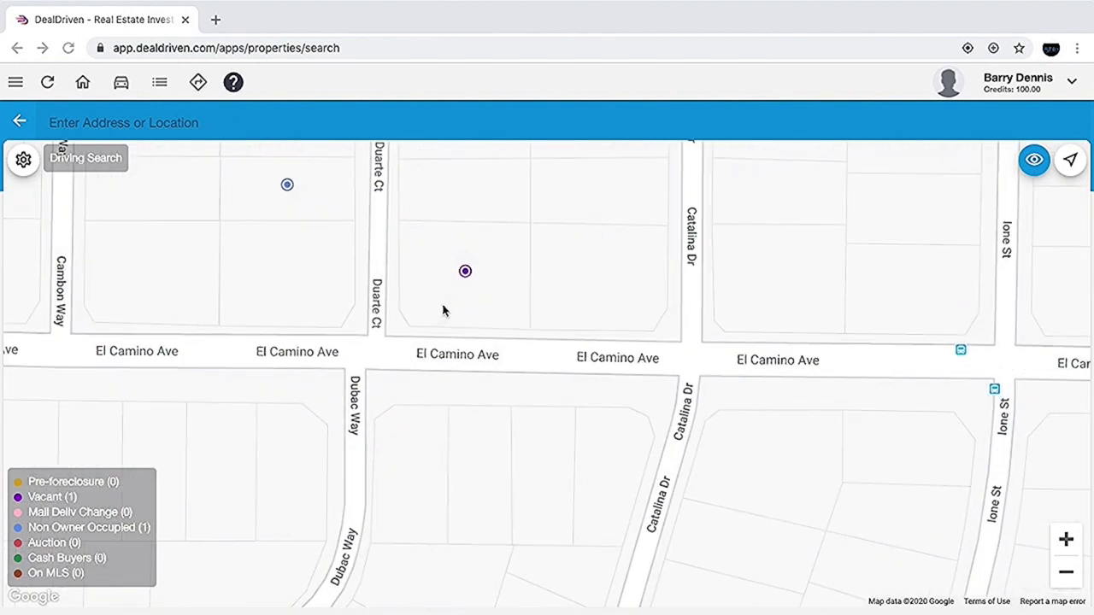
scroll(442, 310, "up", 1)
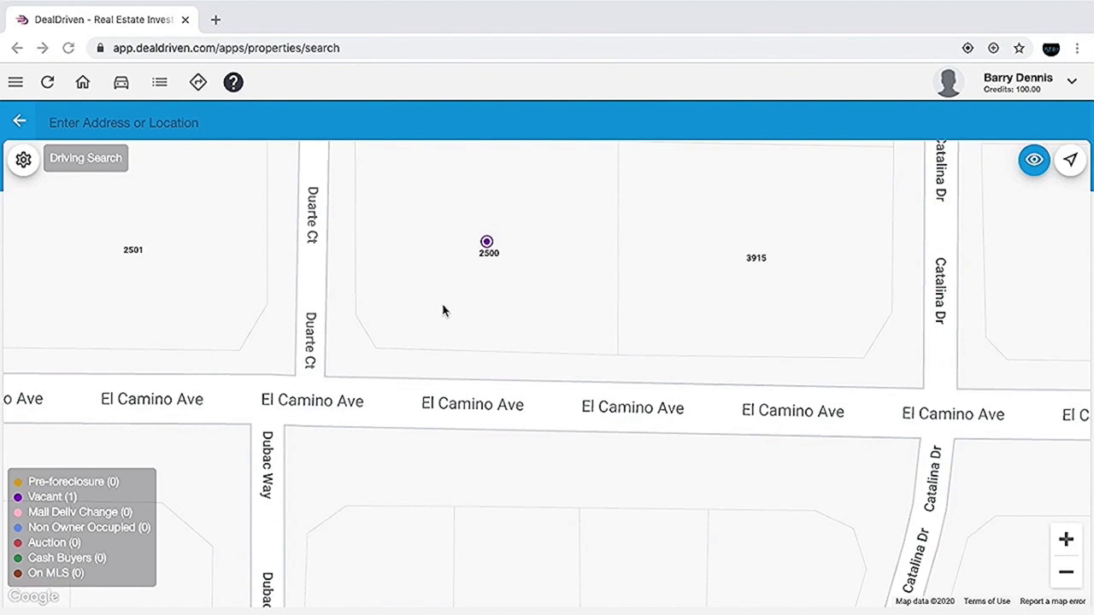
scroll(442, 310, "down", 1)
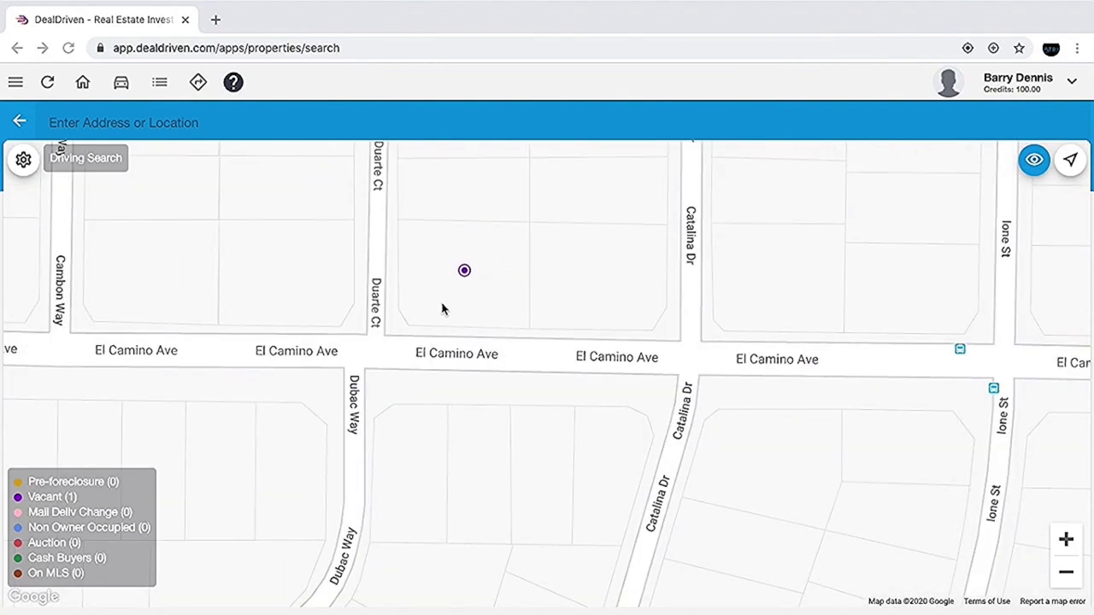
scroll(443, 310, "down", 1)
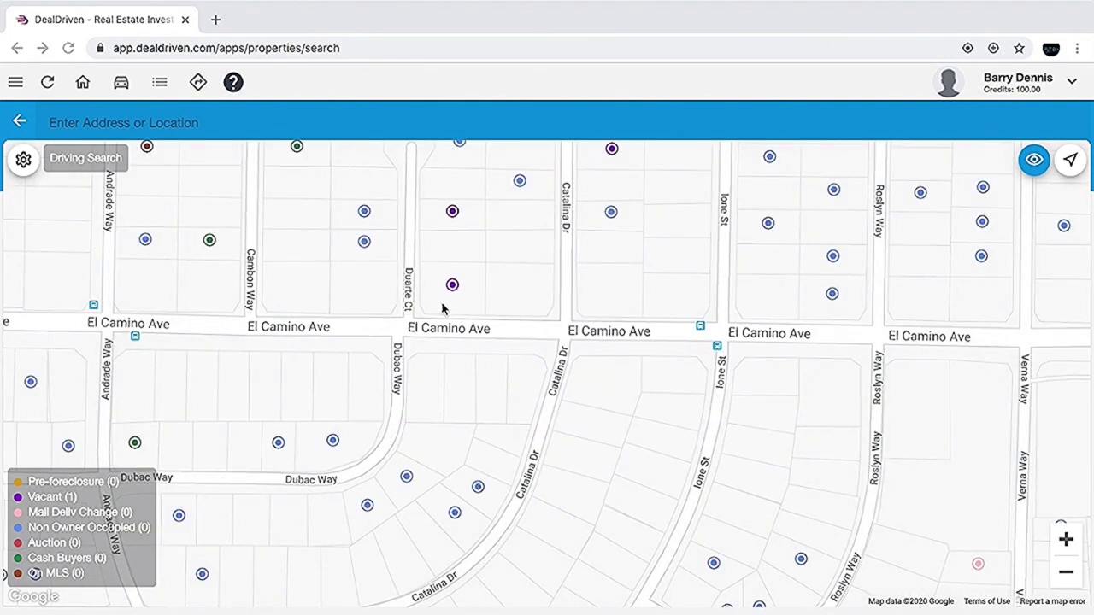
Step: Select the northwest corner parcel at Duarte Ct and El Camino Ave and review its characteristics, financial and owner details
left_click(369, 287)
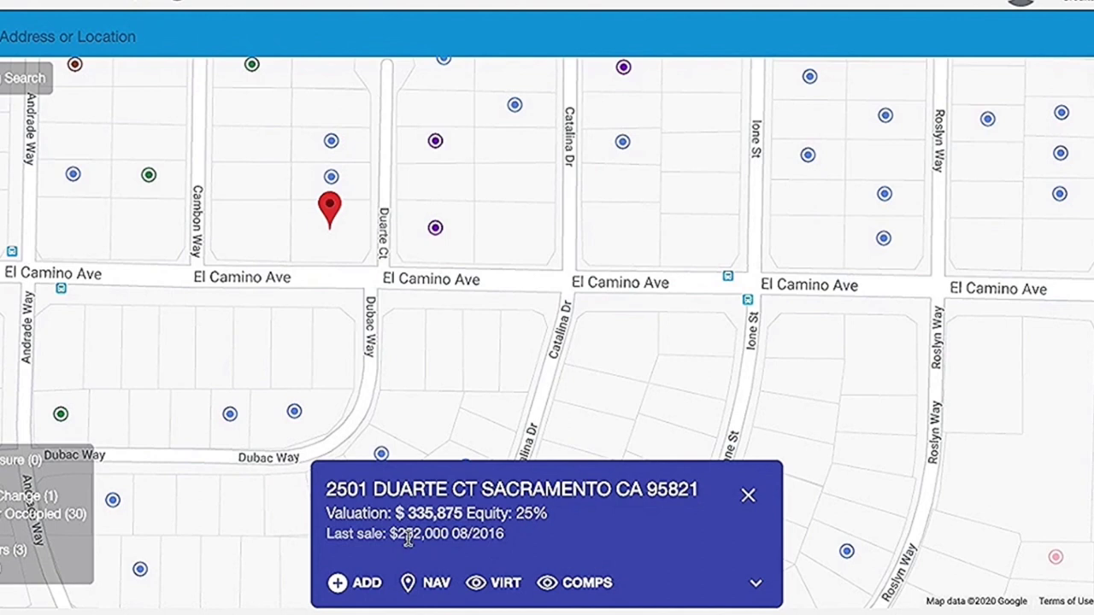
left_click(615, 523)
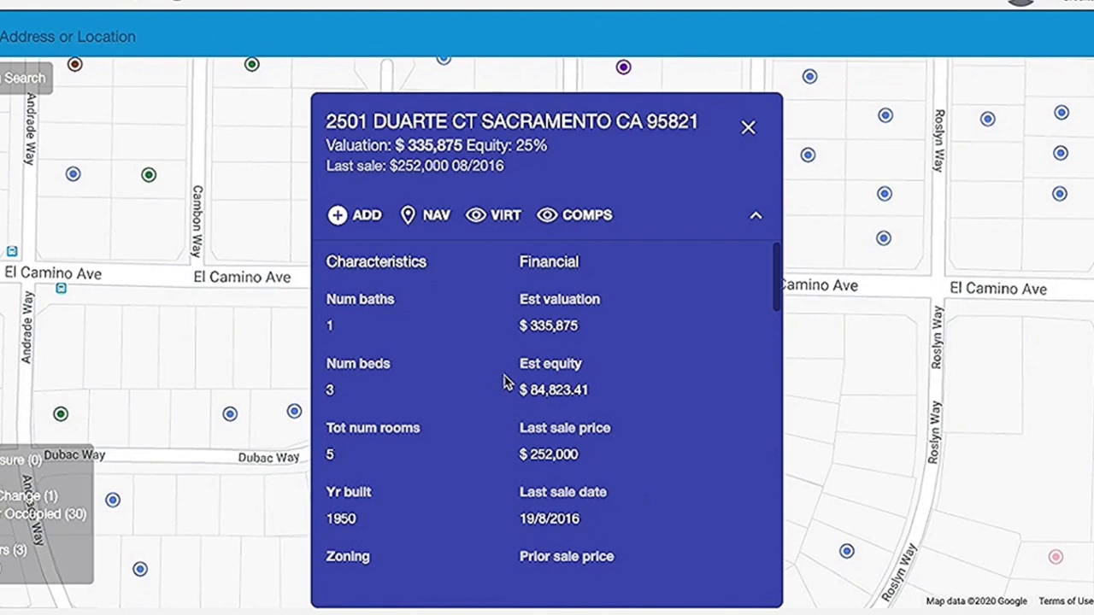
scroll(504, 382, "down", 1)
scroll(504, 381, "down", 3)
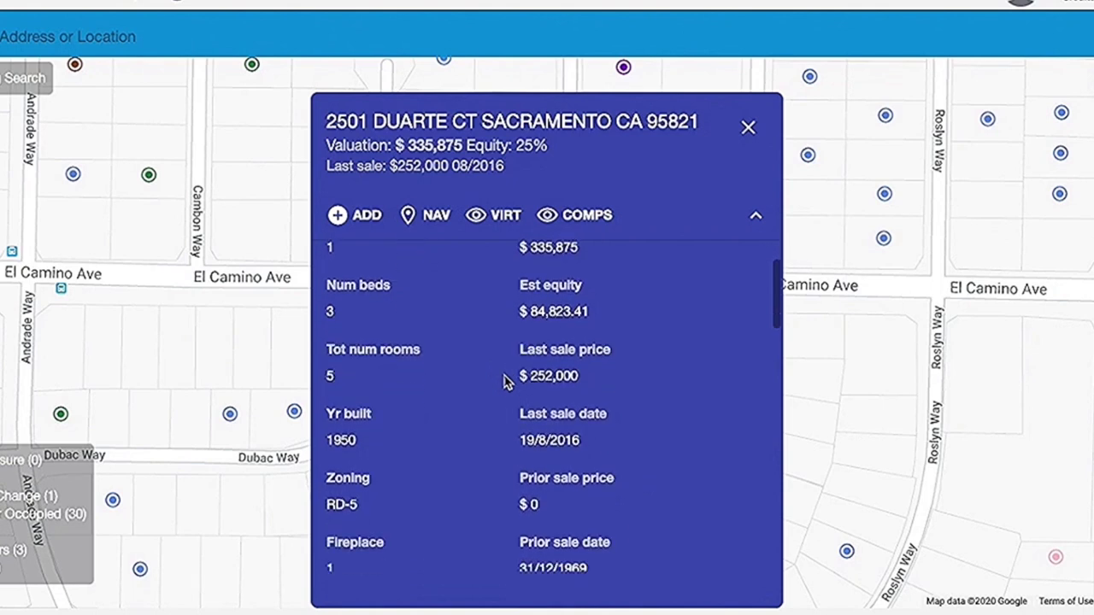
scroll(504, 382, "down", 4)
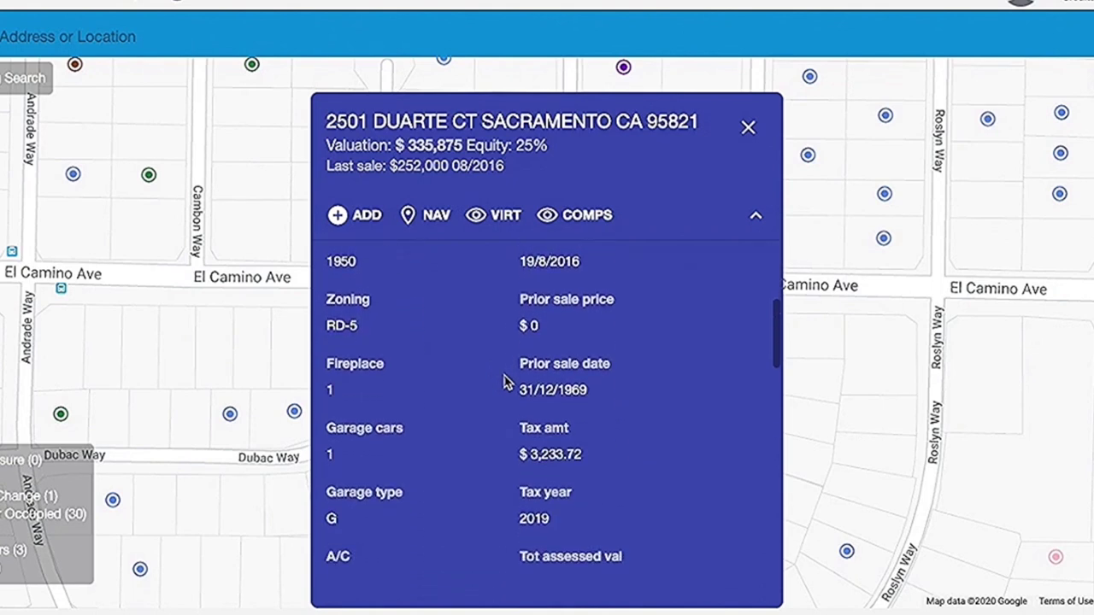
scroll(504, 381, "down", 10)
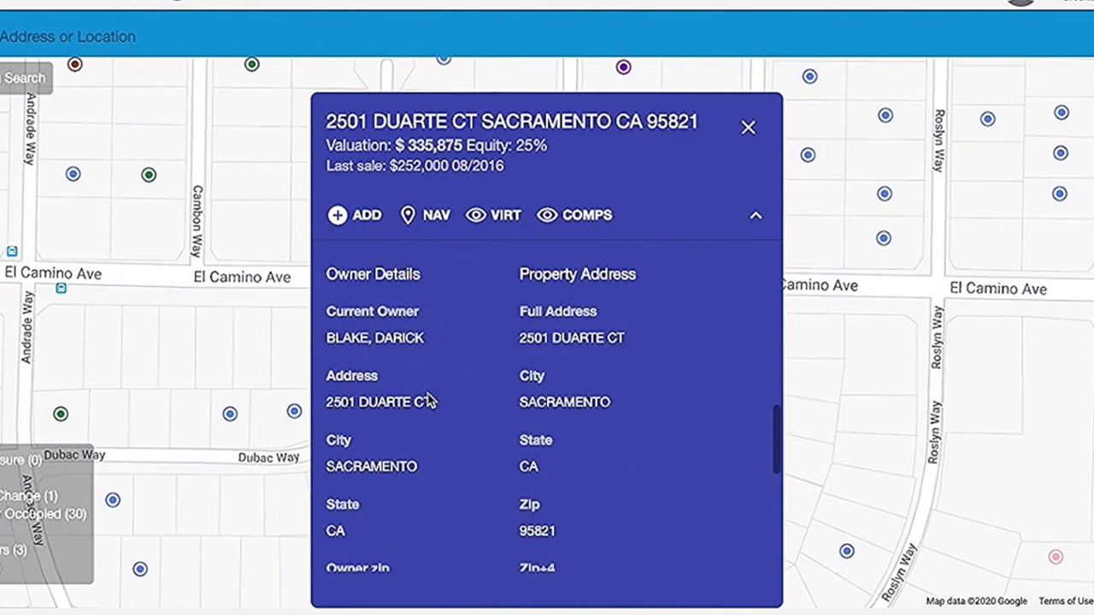
left_click(673, 192)
left_click(756, 215)
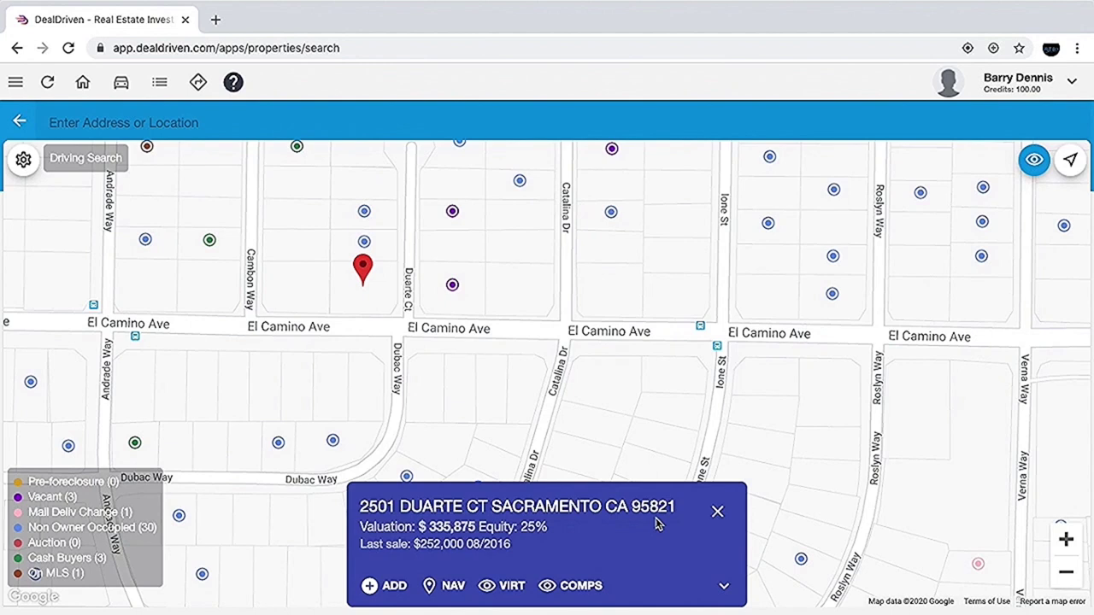
Step: Inspect the selected property in the virtual street view, moving around to the front of the house on Duarte Ct
left_click(491, 586)
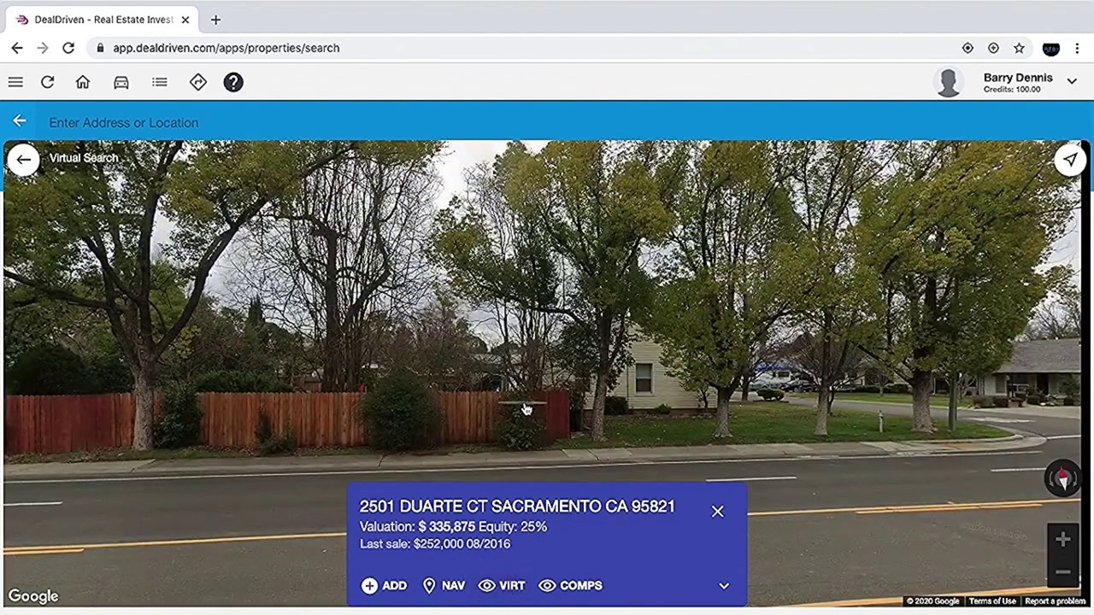
left_click(505, 391)
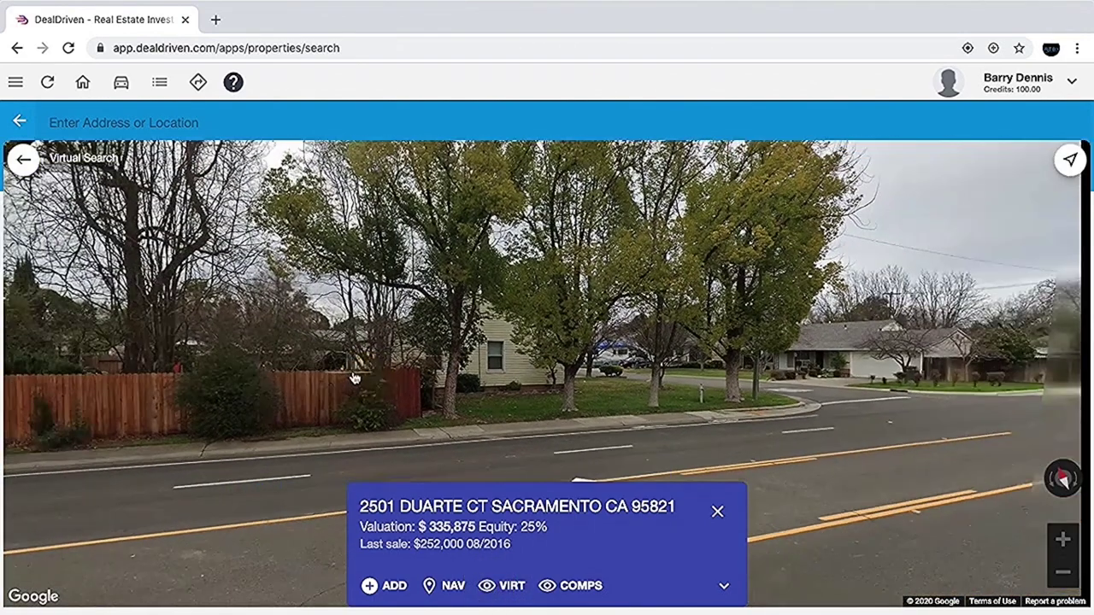
left_click(435, 349)
left_click(647, 378)
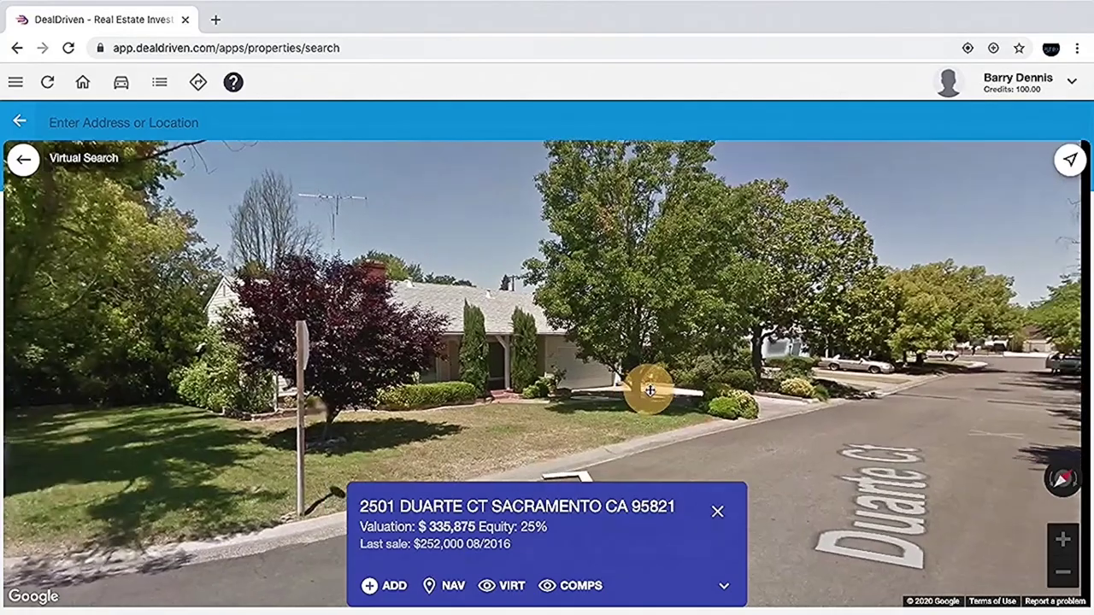
left_click(514, 412)
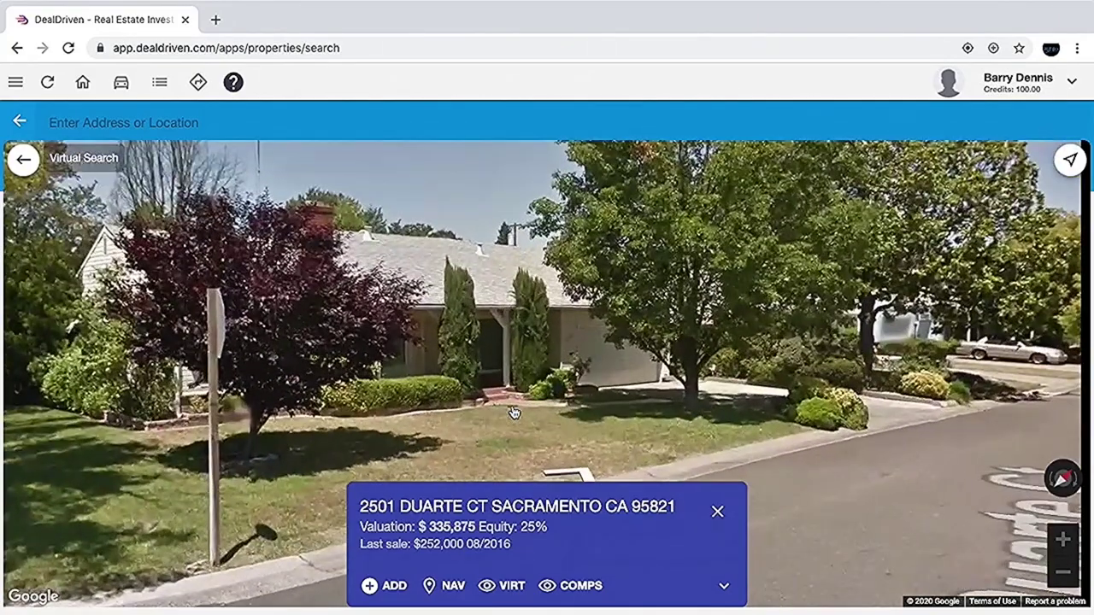
left_click(513, 413)
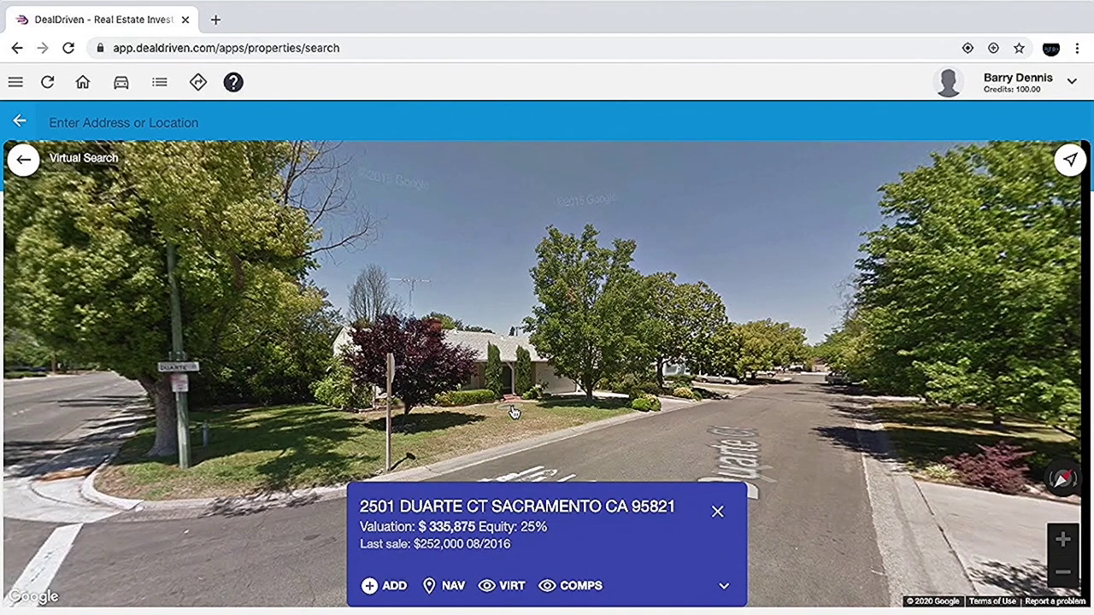
Step: Review the selected property's comps, including the average sale price and the comparable sales, and close the report
left_click(573, 586)
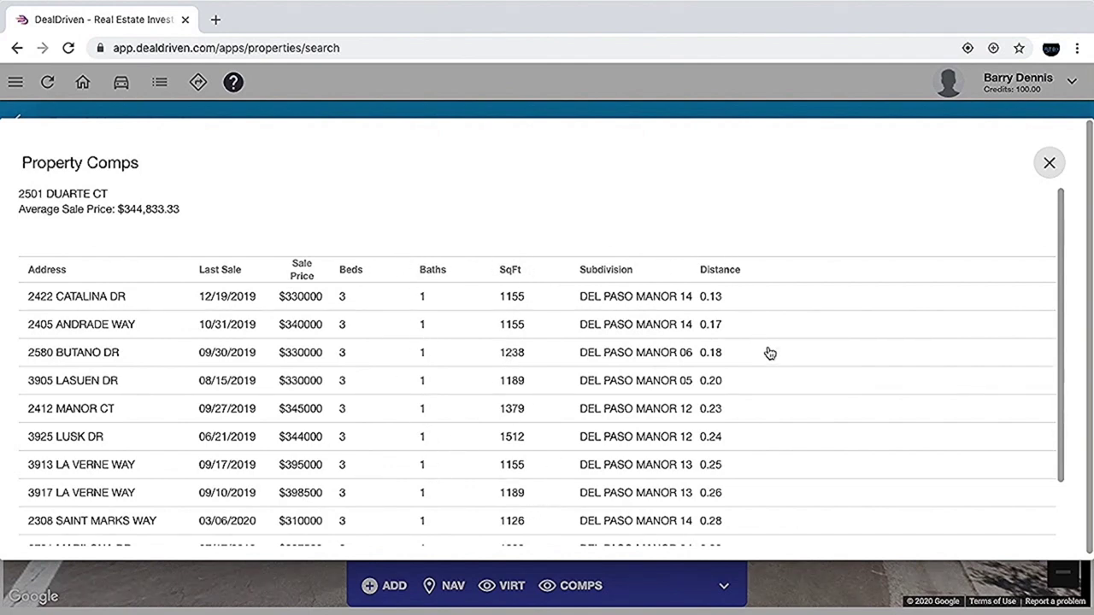
scroll(768, 353, "down", 1)
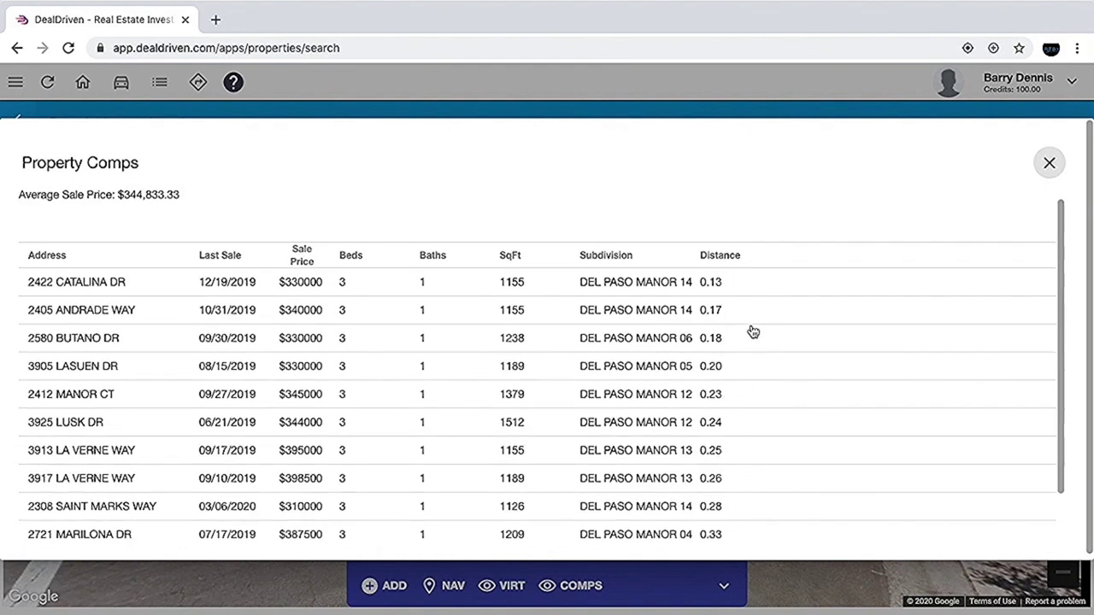
scroll(457, 300, "up", 1)
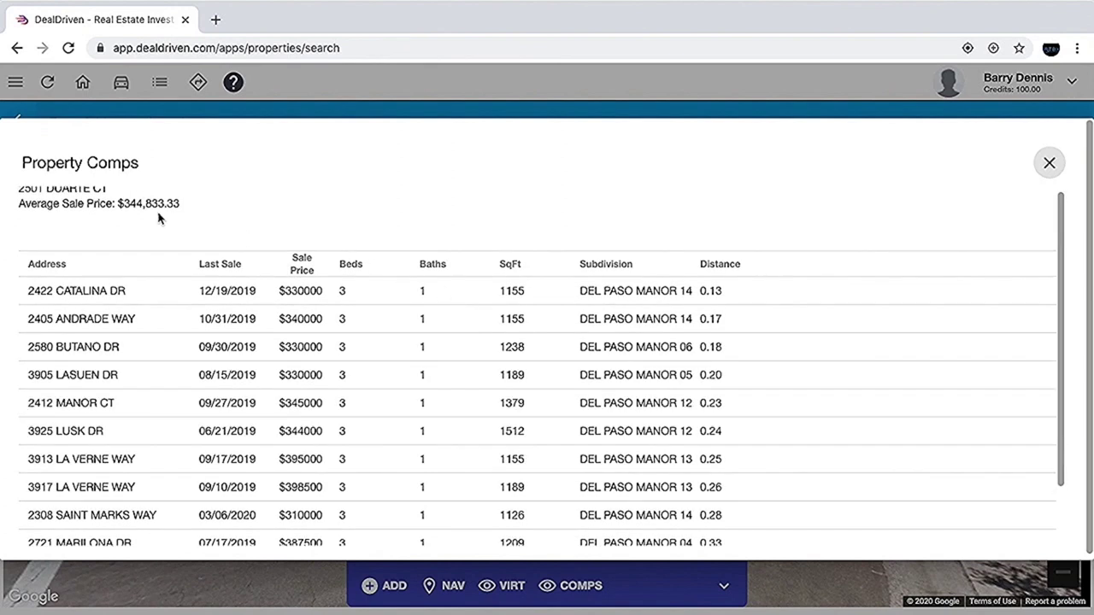
scroll(197, 211, "up", 1)
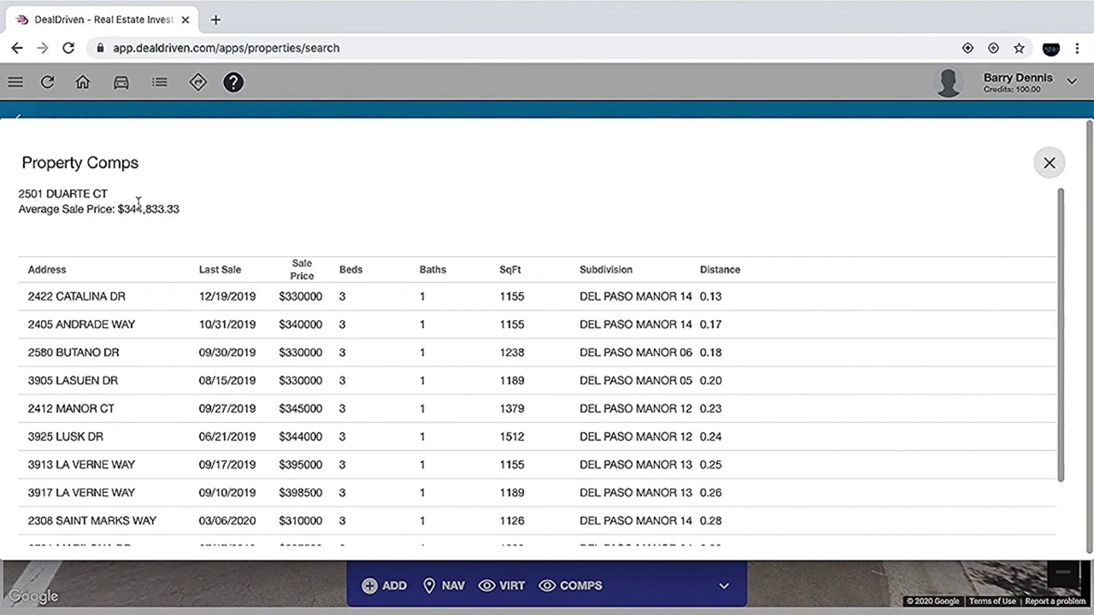
key("Escape")
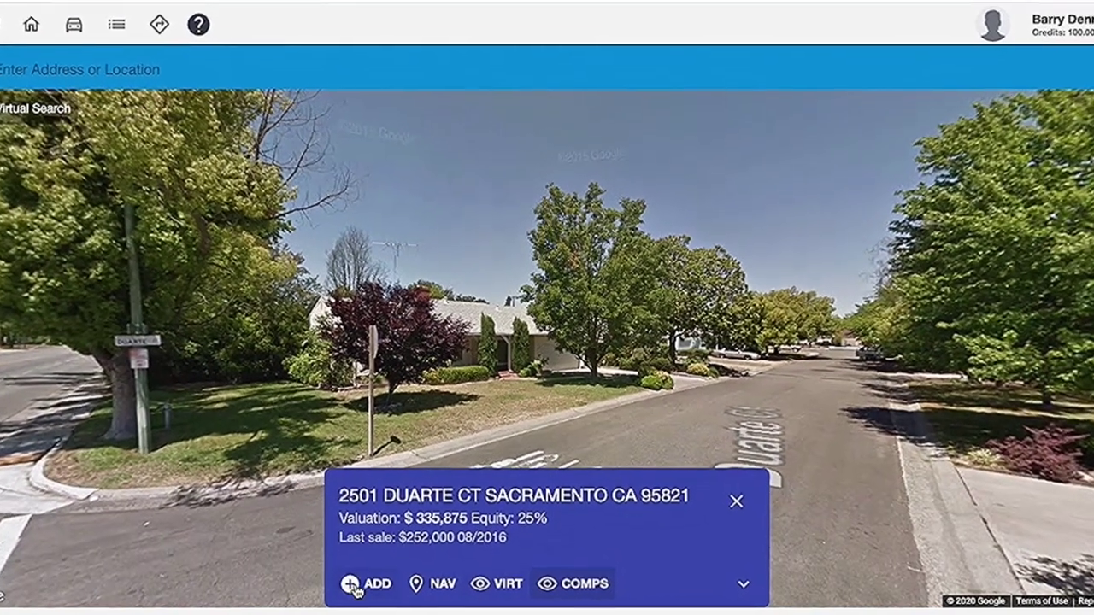
Step: Add the selected corner property to the existing D4$ list
left_click(369, 586)
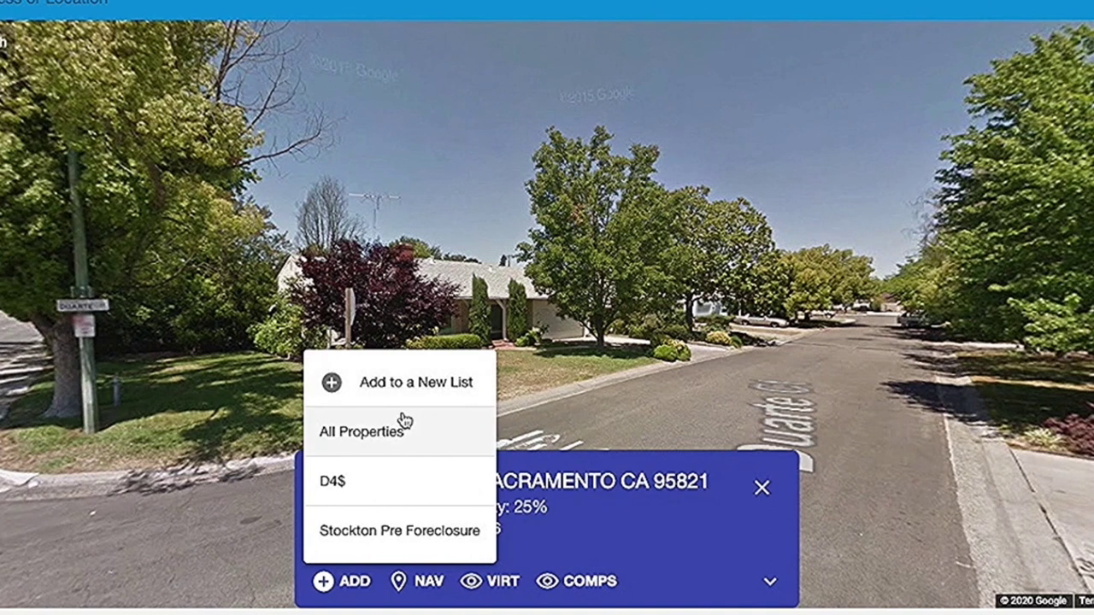
left_click(350, 485)
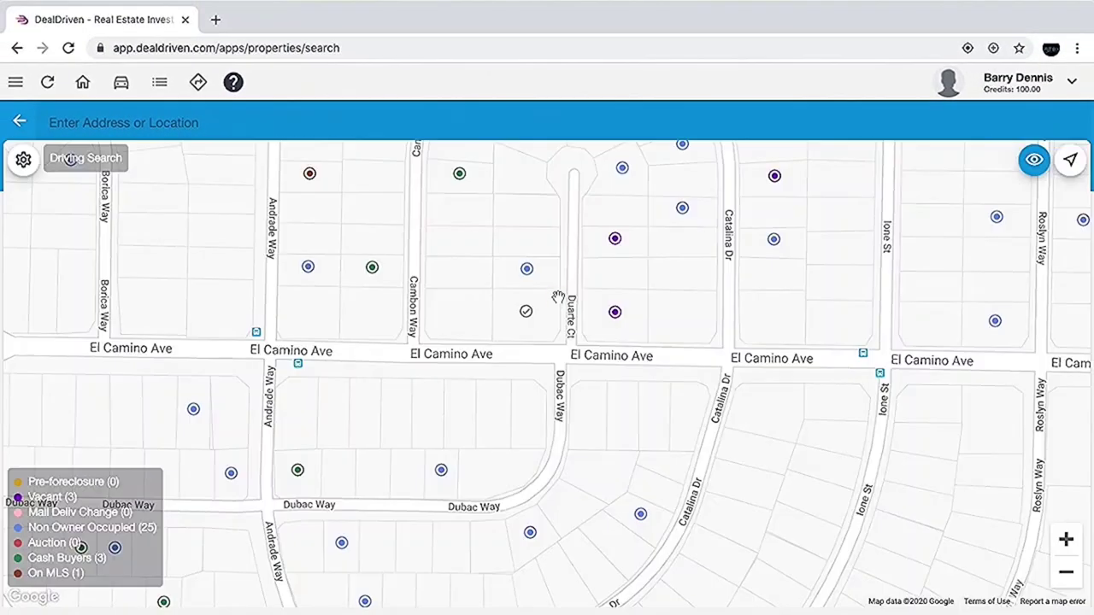
Step: Select the parcel three lots north of the saved corner property on Duarte Ct and add it to a property list
left_click_drag(558, 295, 561, 342)
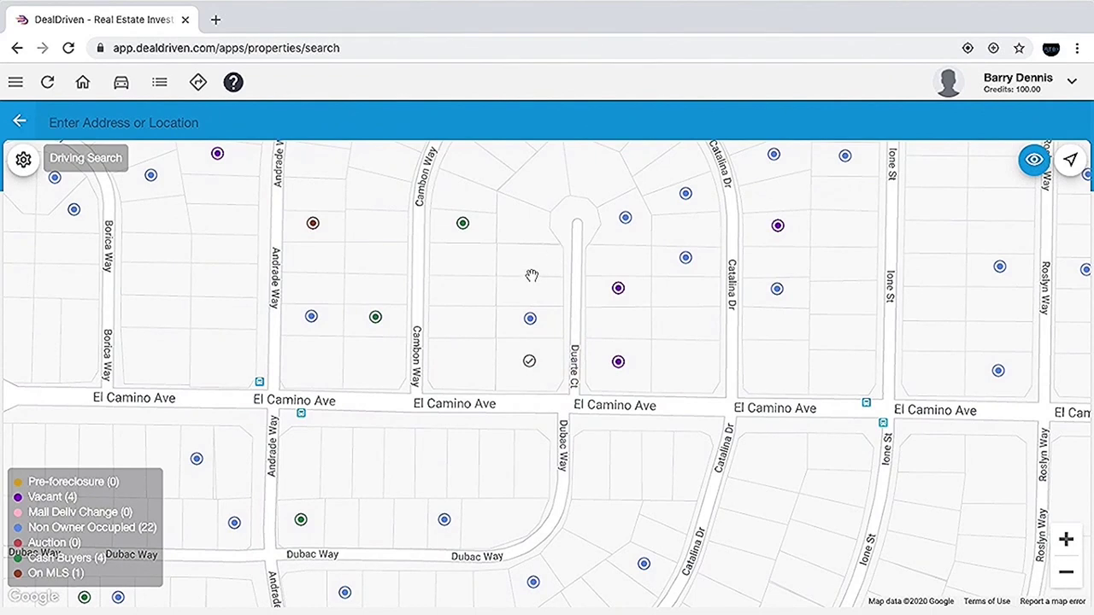
left_click(532, 274)
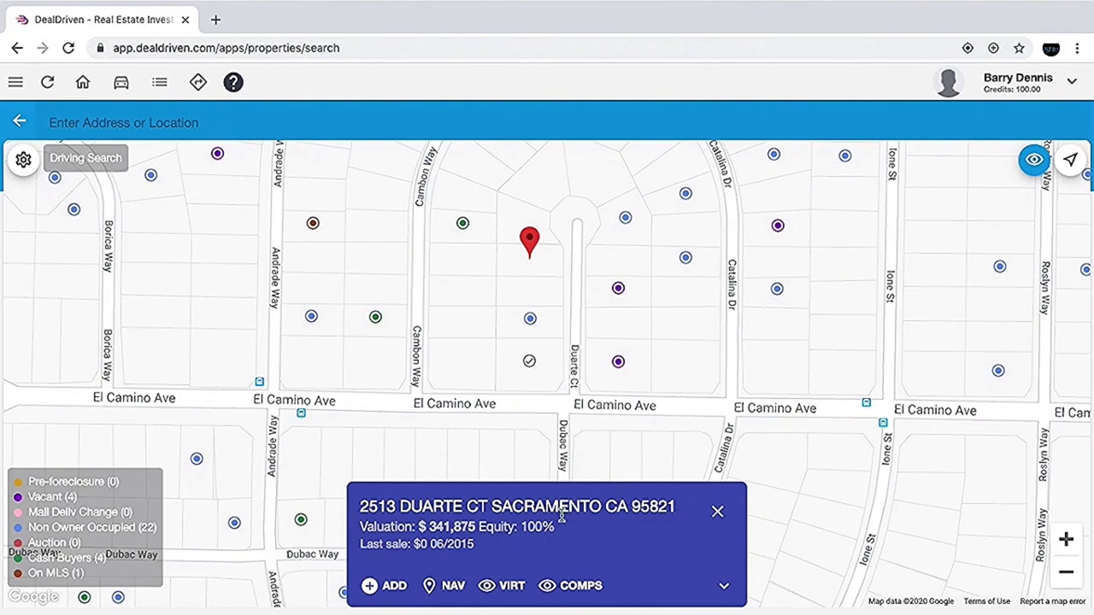
left_click(394, 586)
left_click(603, 452)
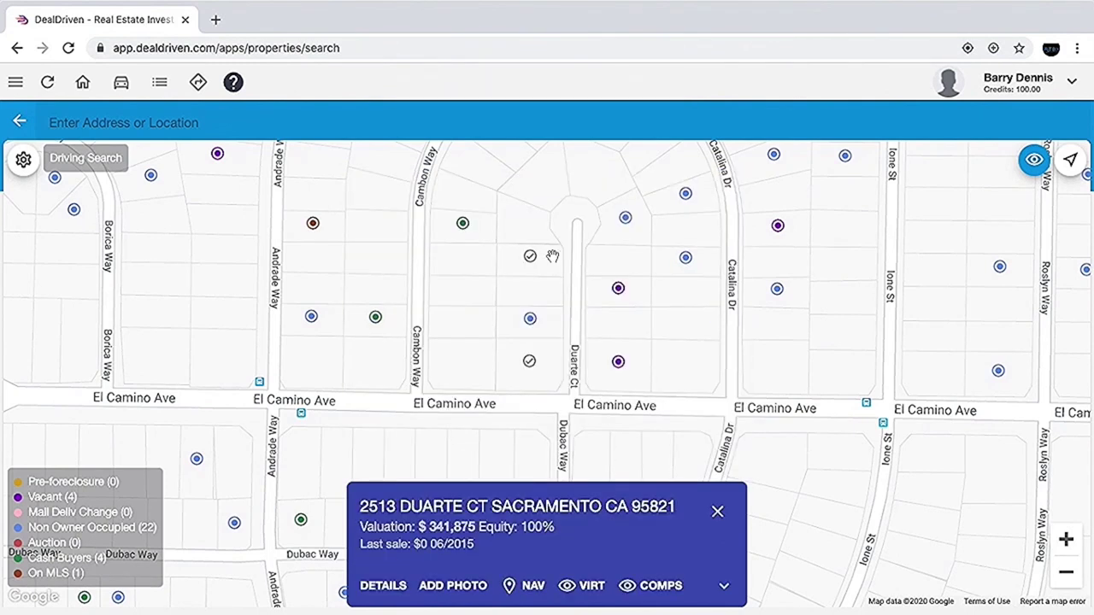
Step: Pull the Google Streetview images for the newly added property and make the street-level photo its primary image
left_click(453, 586)
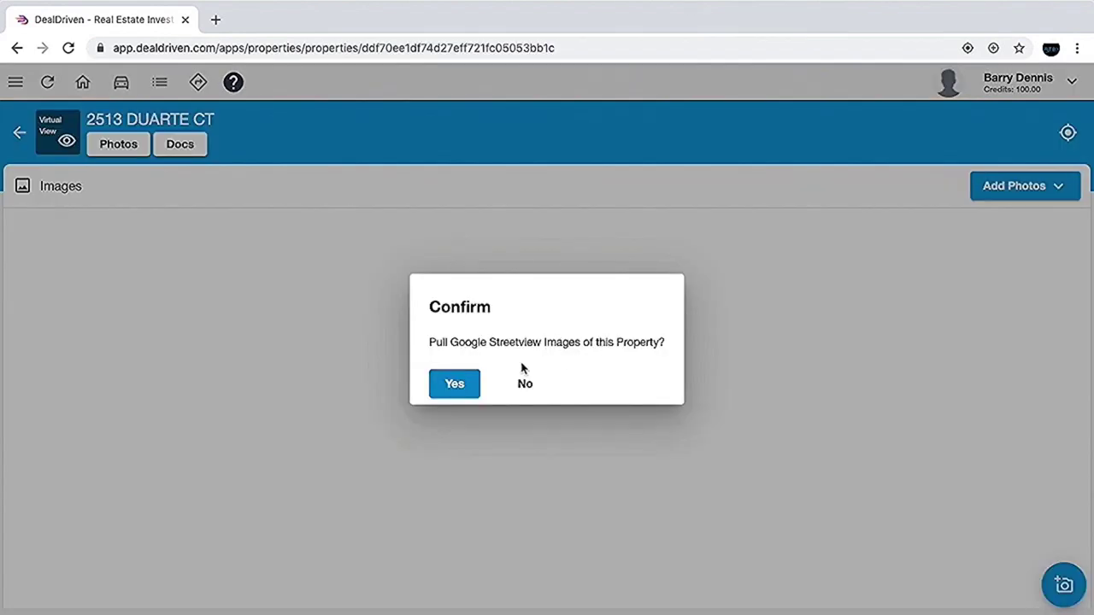
left_click(444, 382)
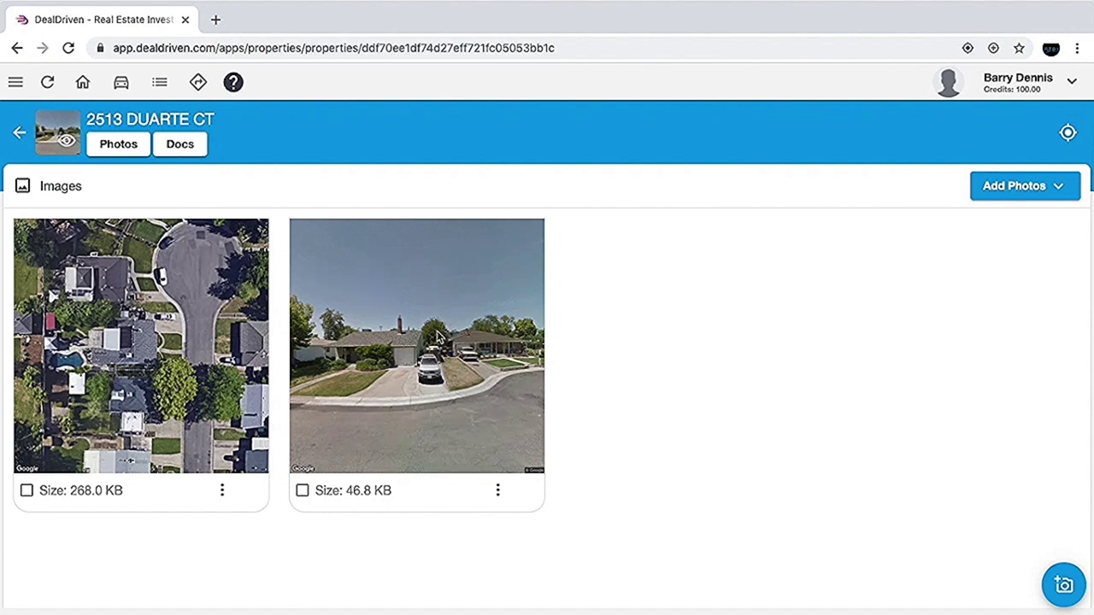
left_click(498, 494)
left_click(555, 449)
Step: Crop the street-level photo closely around the house and its driveway, and save the property
left_click(498, 493)
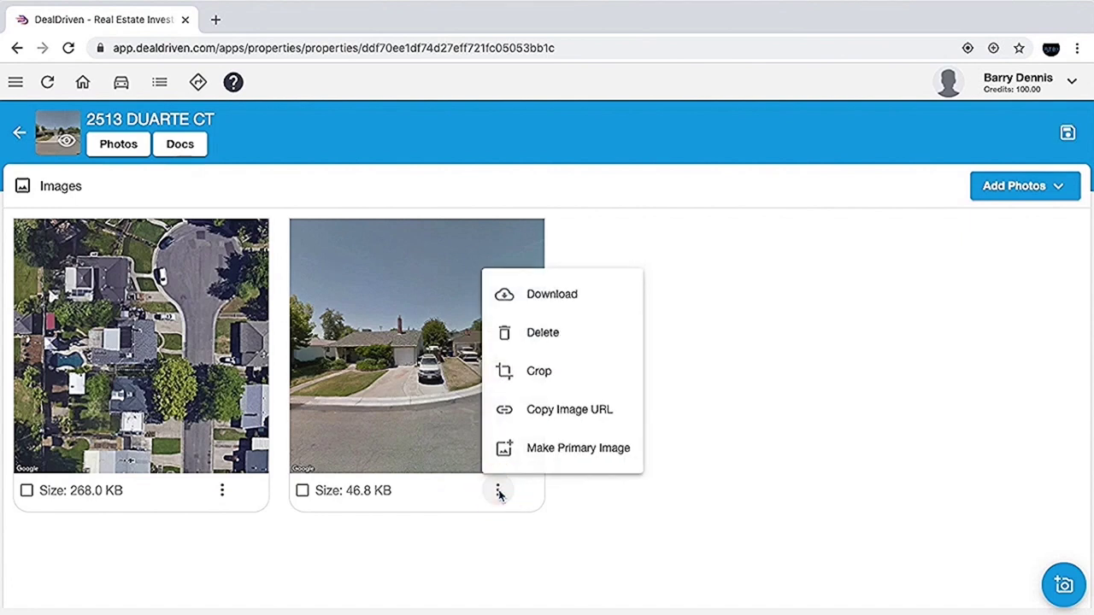
left_click(539, 374)
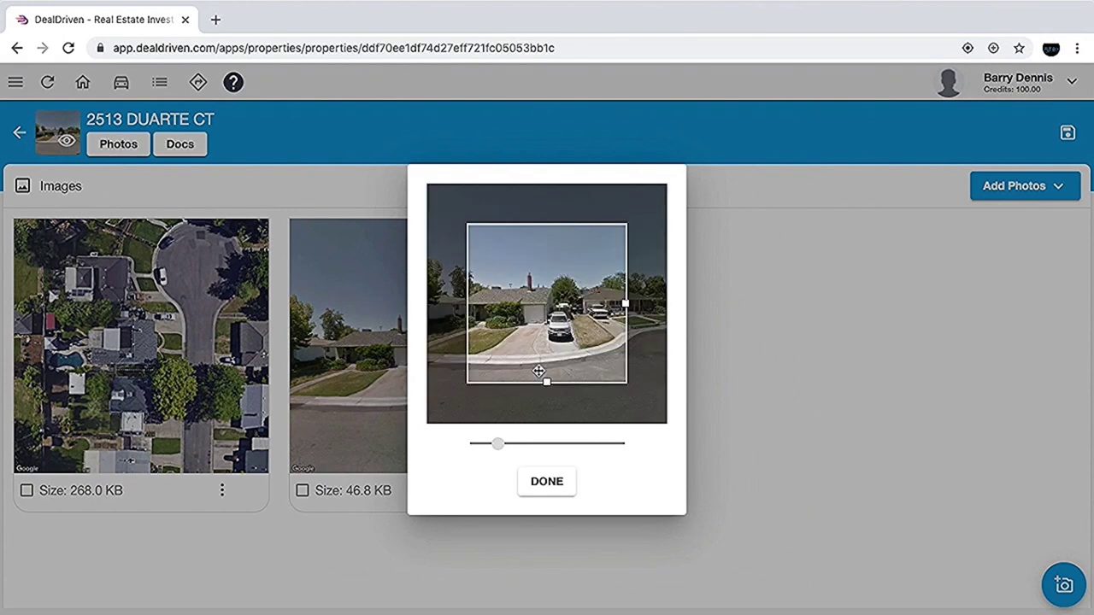
left_click_drag(553, 305, 576, 311)
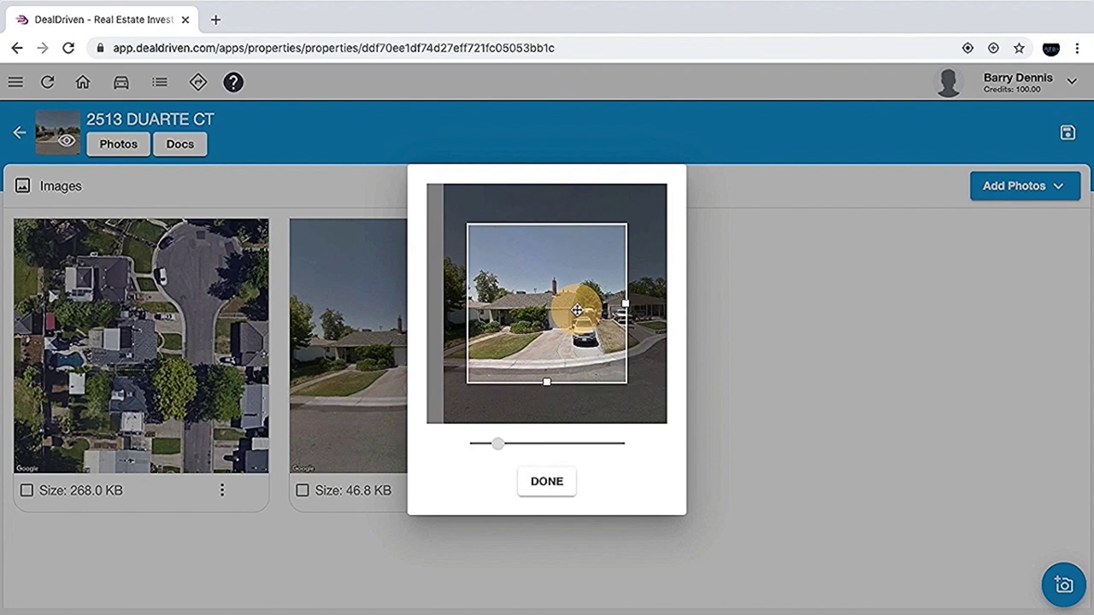
left_click_drag(500, 444, 519, 444)
left_click_drag(524, 339, 539, 337)
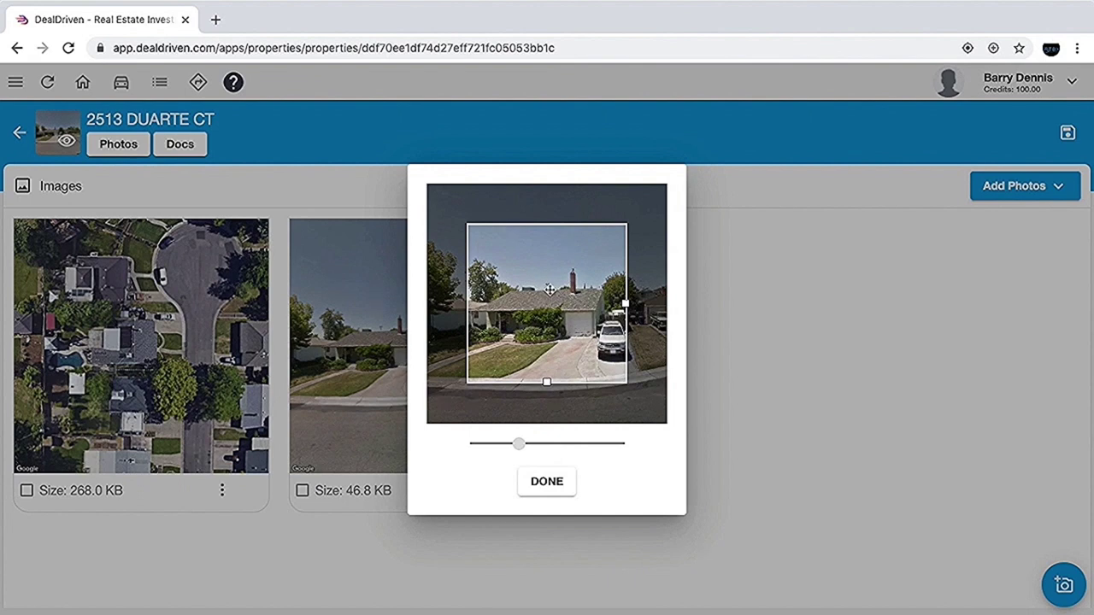
left_click(547, 482)
left_click(836, 439)
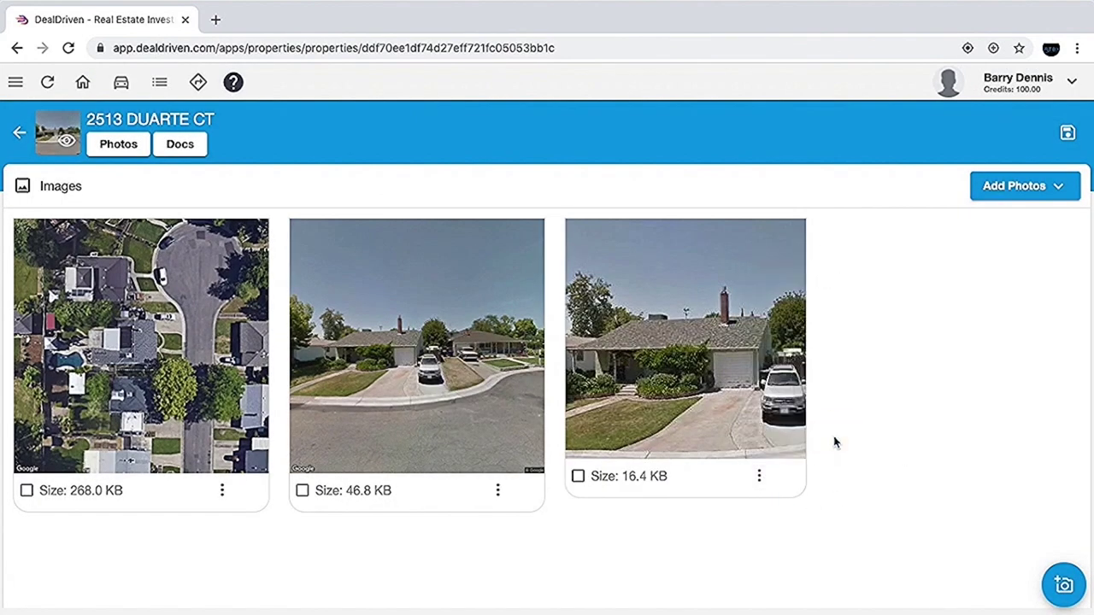
left_click(1068, 134)
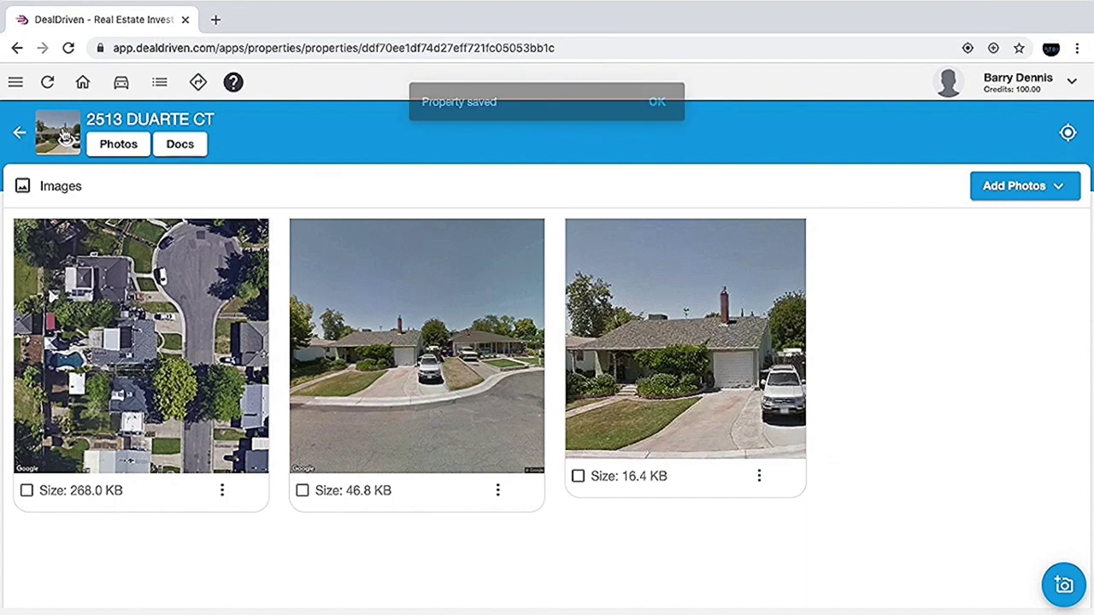
Step: Return to the driving search map and enter the street-level virtual search on Duarte Ct
left_click(52, 134)
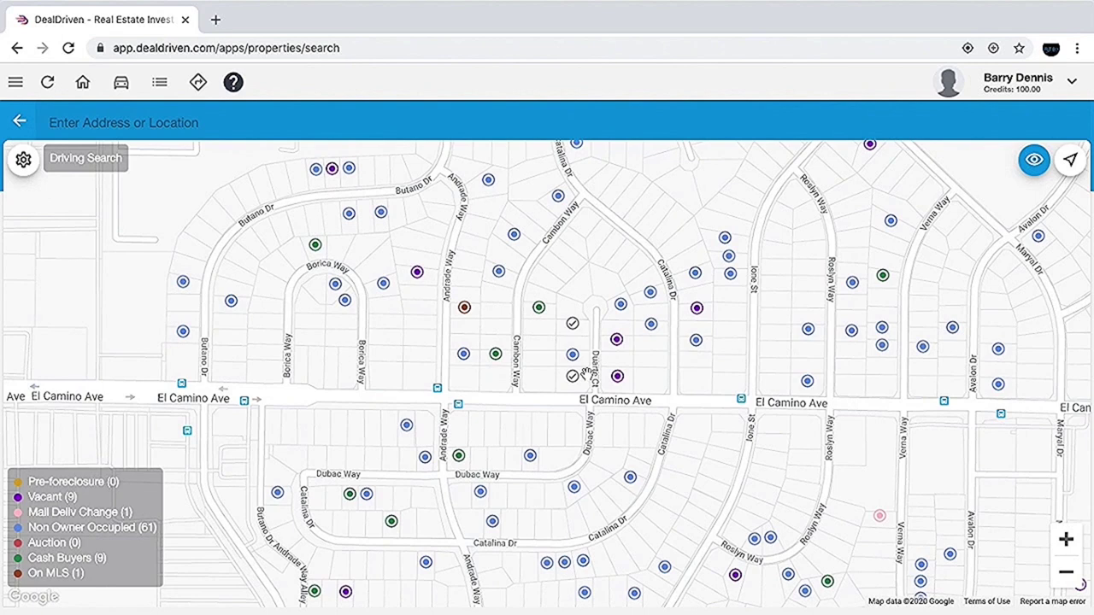
scroll(583, 373, "up", 1)
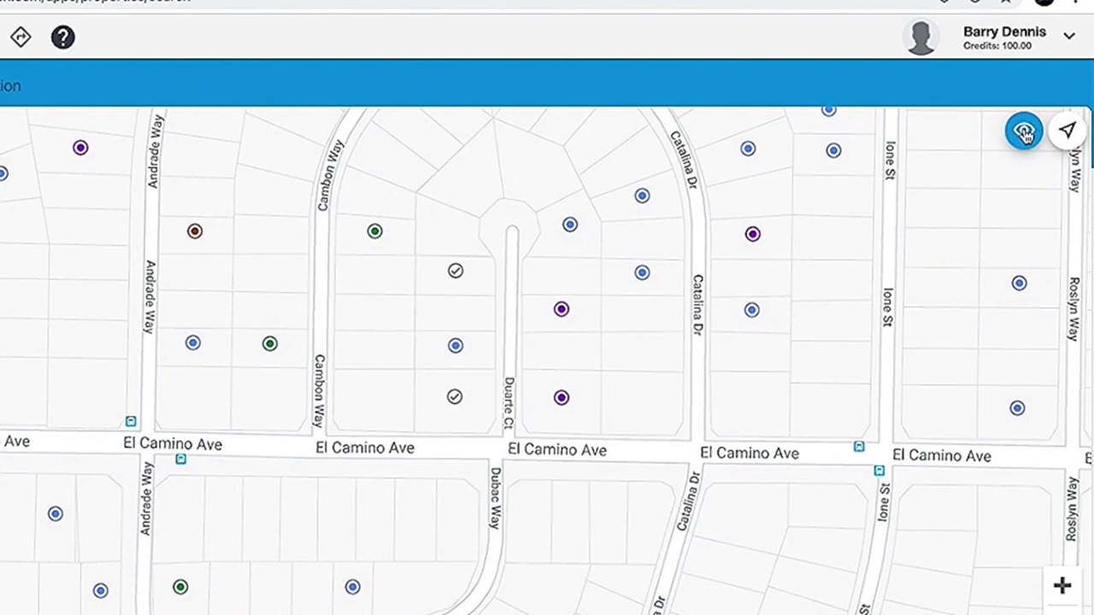
left_click(1025, 132)
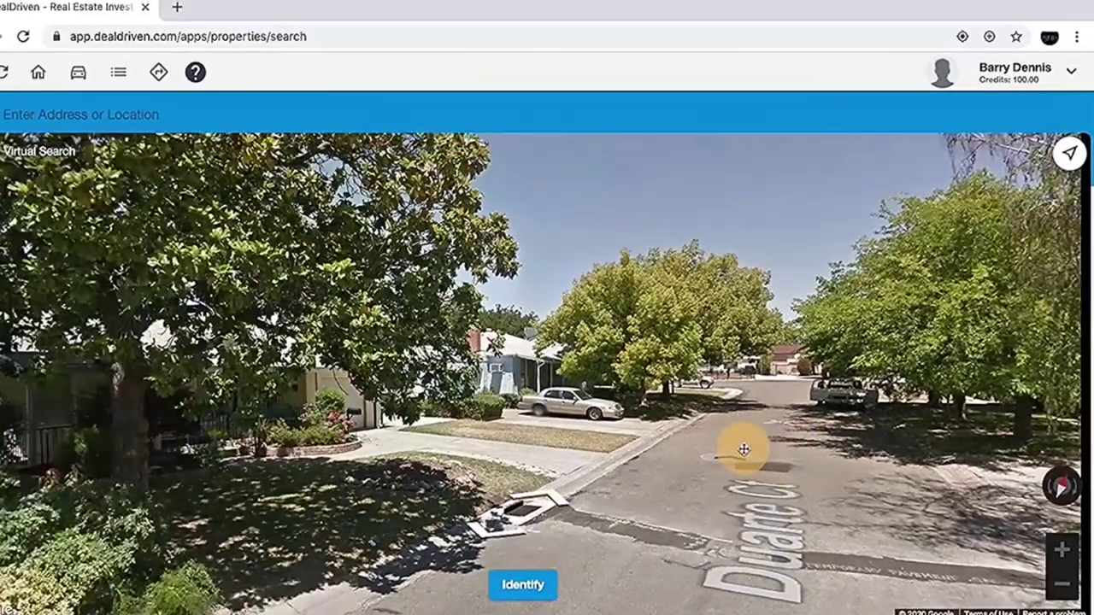
Step: Travel along Duarte Ct toward the cul-de-sac, face the house with the covered porch and single garage, and identify that property
left_click_drag(743, 449, 535, 419)
left_click(511, 484)
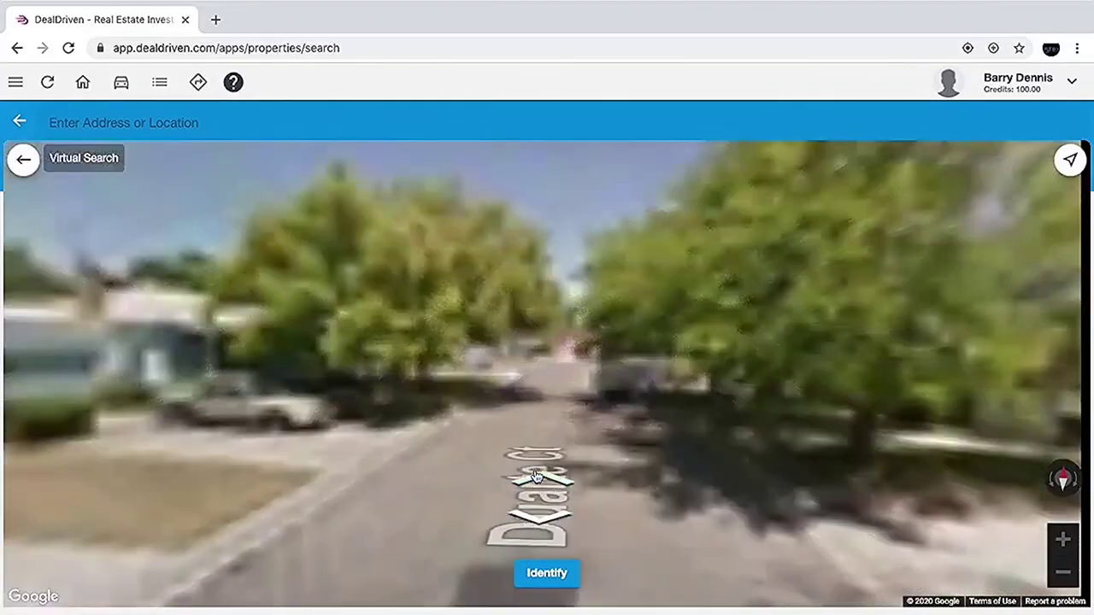
left_click(535, 477)
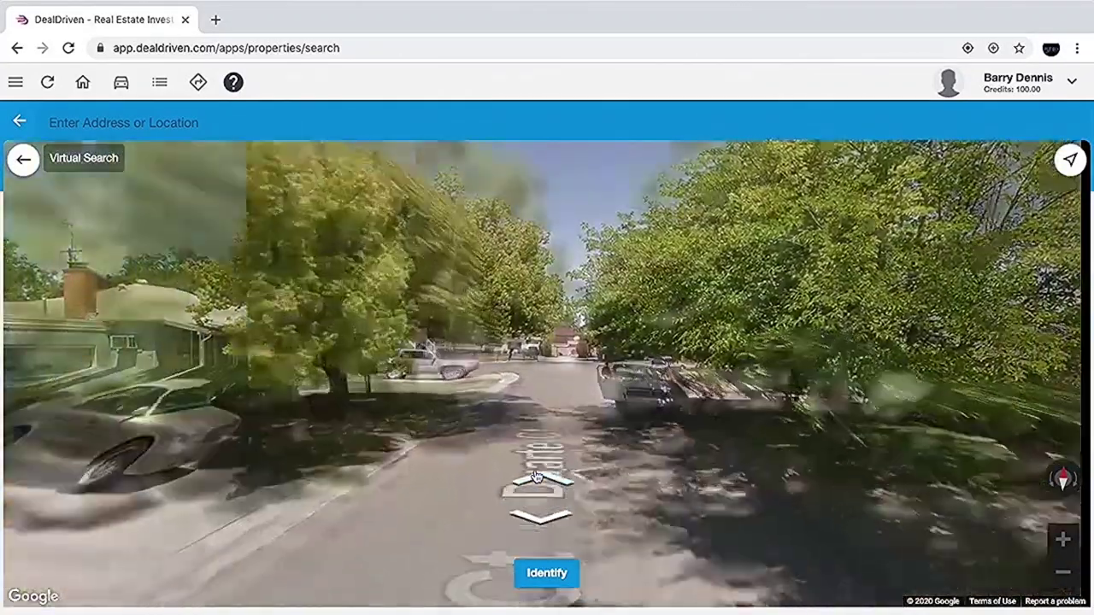
left_click(536, 477)
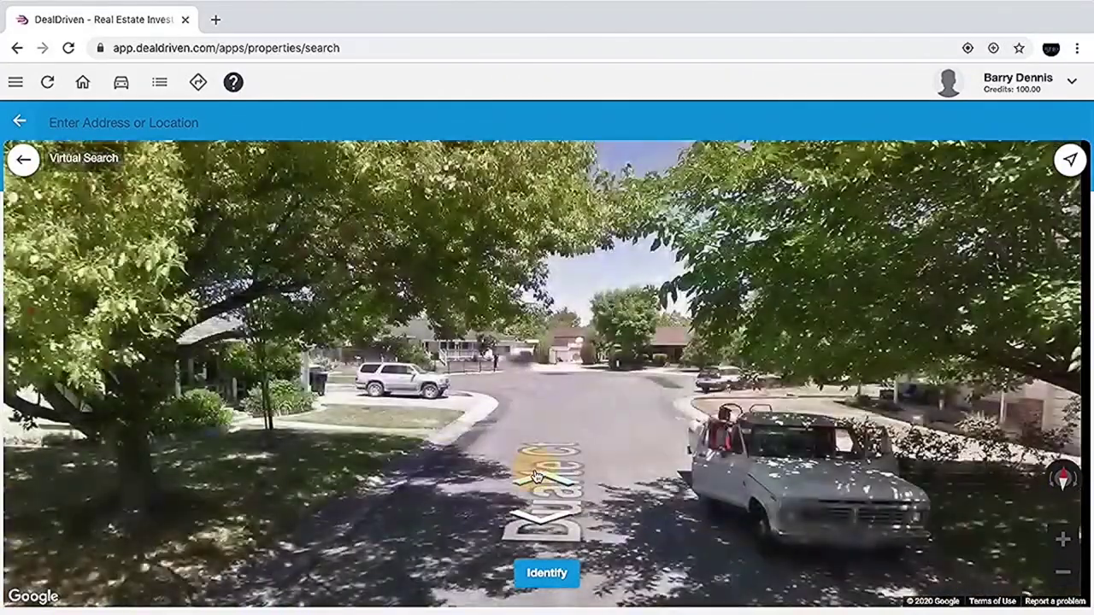
left_click(536, 477)
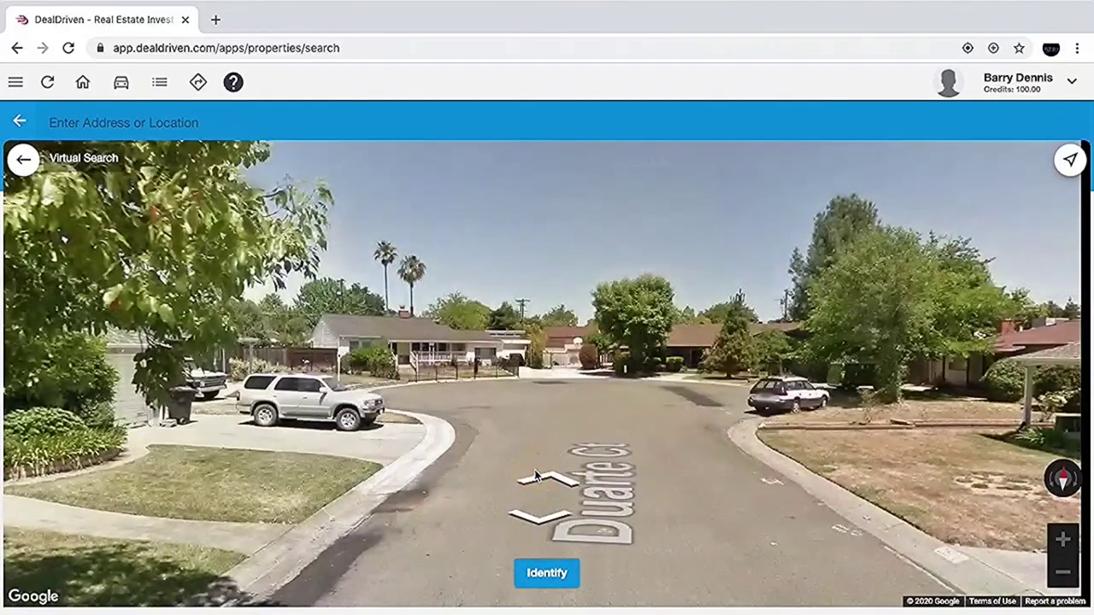
left_click(536, 477)
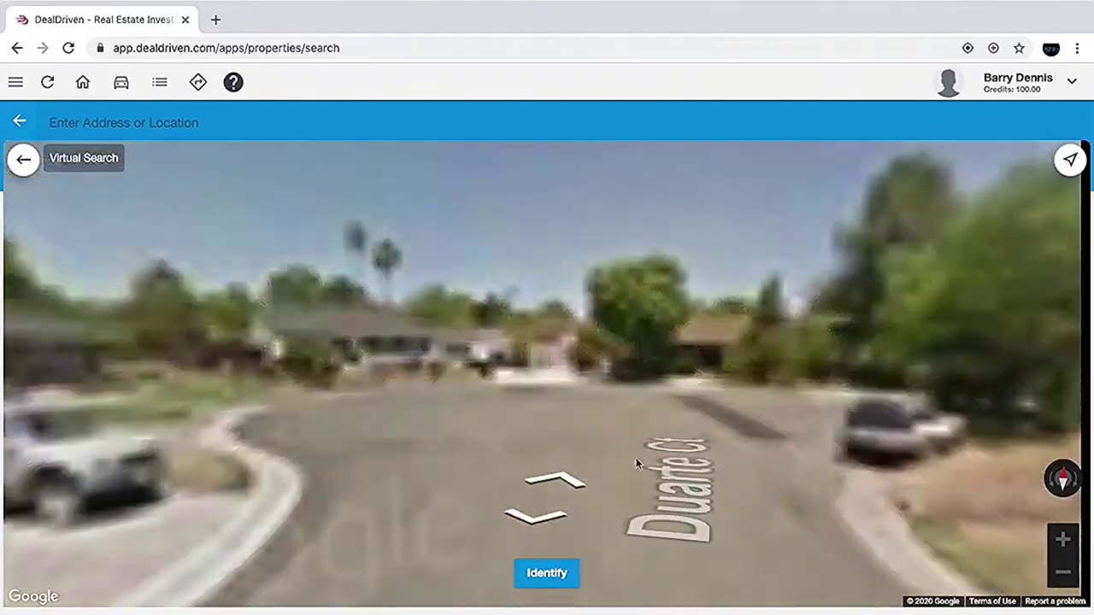
left_click_drag(834, 441, 323, 326)
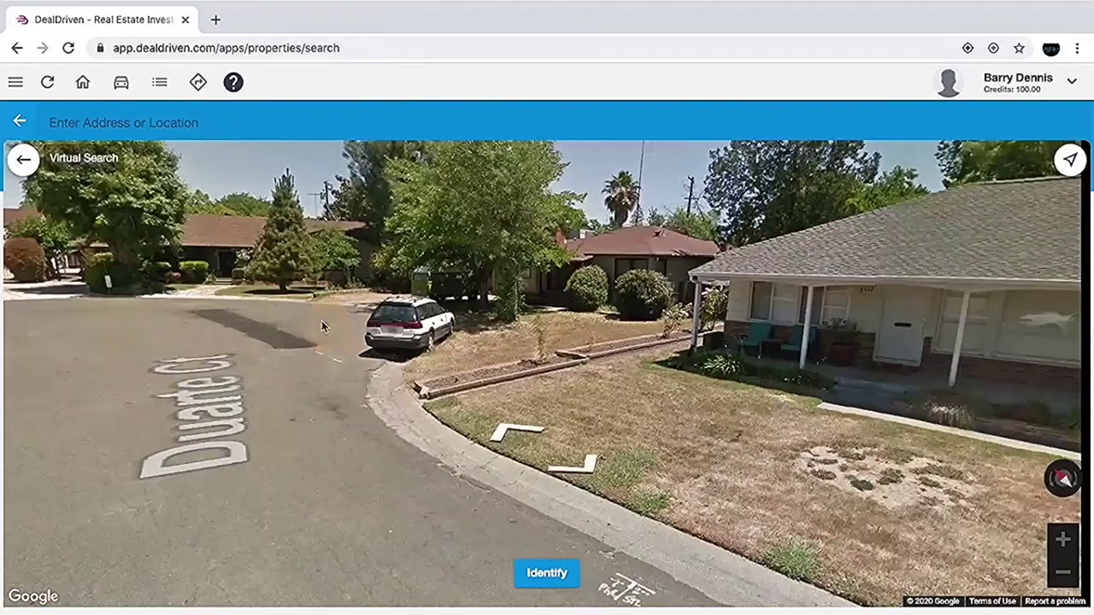
left_click_drag(629, 372, 234, 389)
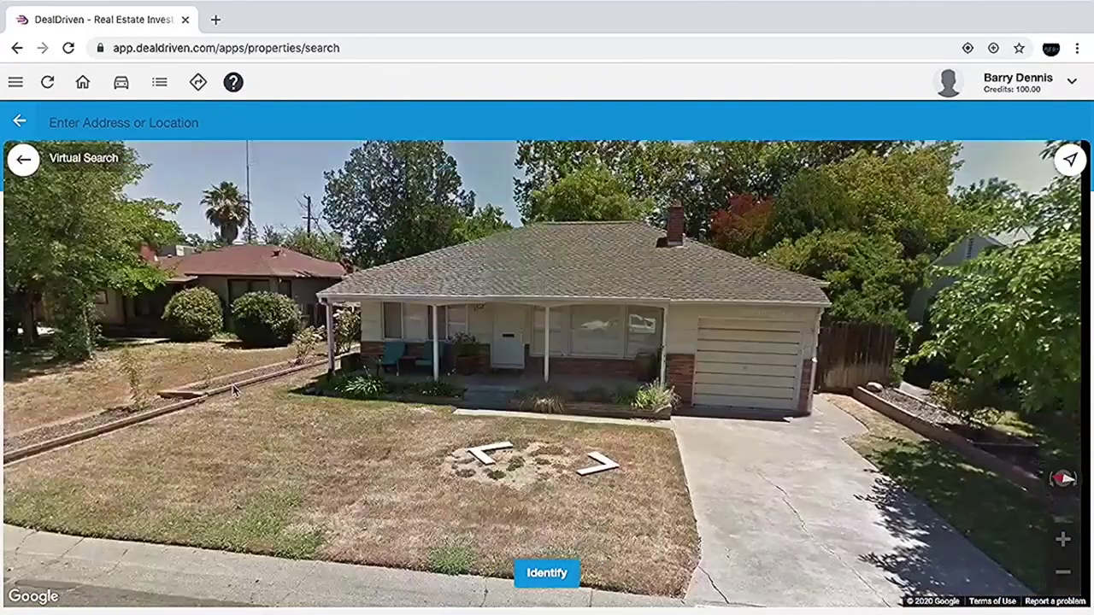
left_click(536, 574)
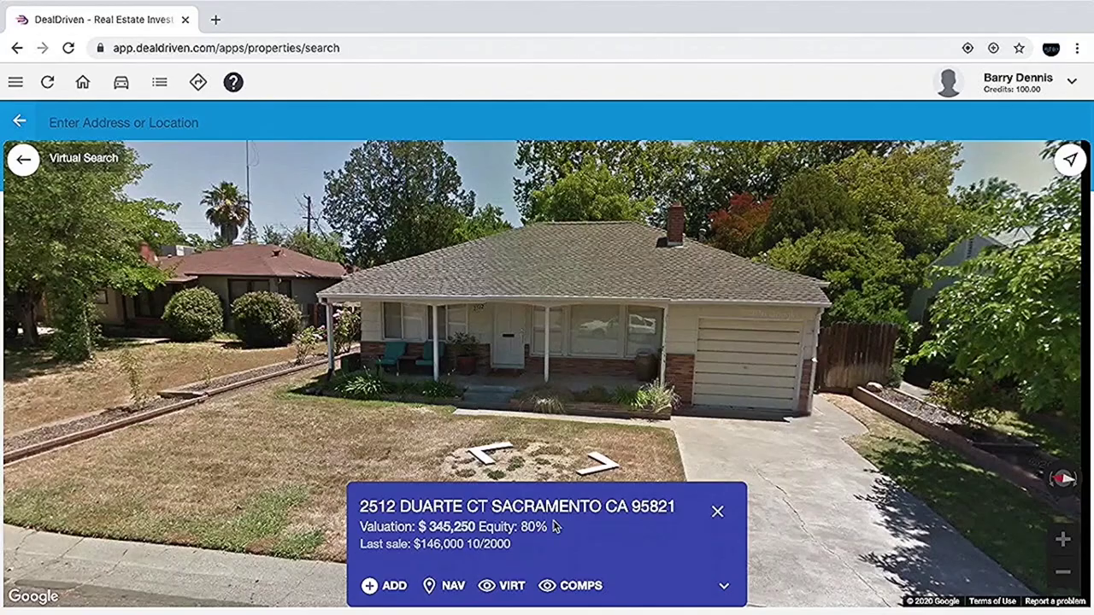
Step: Look at the houses on the opposite side of Duarte Ct and head back down the street in virtual search
left_click(744, 408)
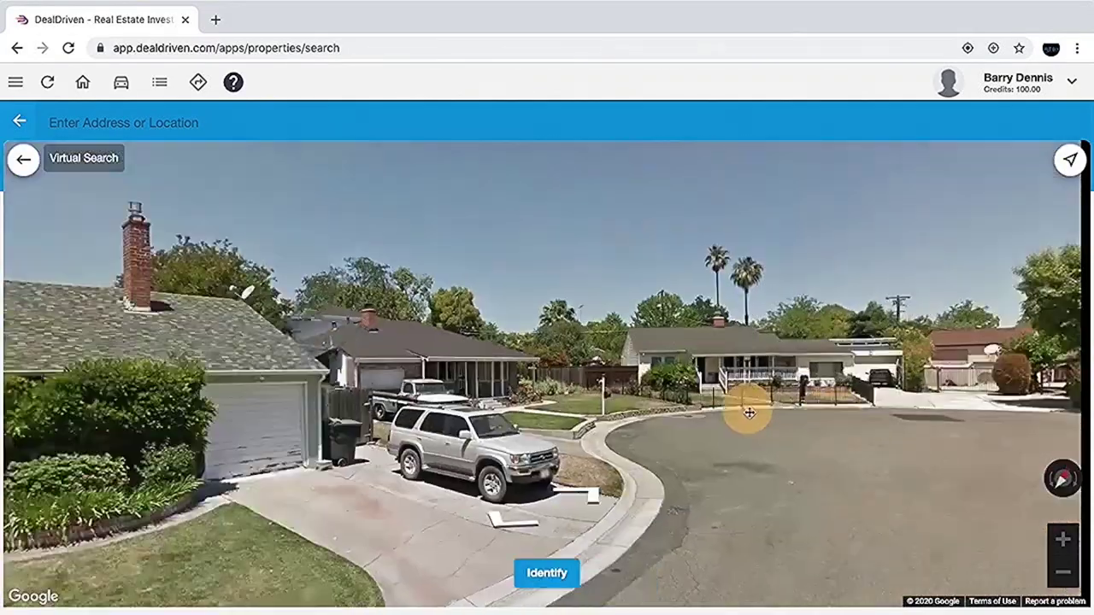
left_click(737, 447)
left_click(357, 453)
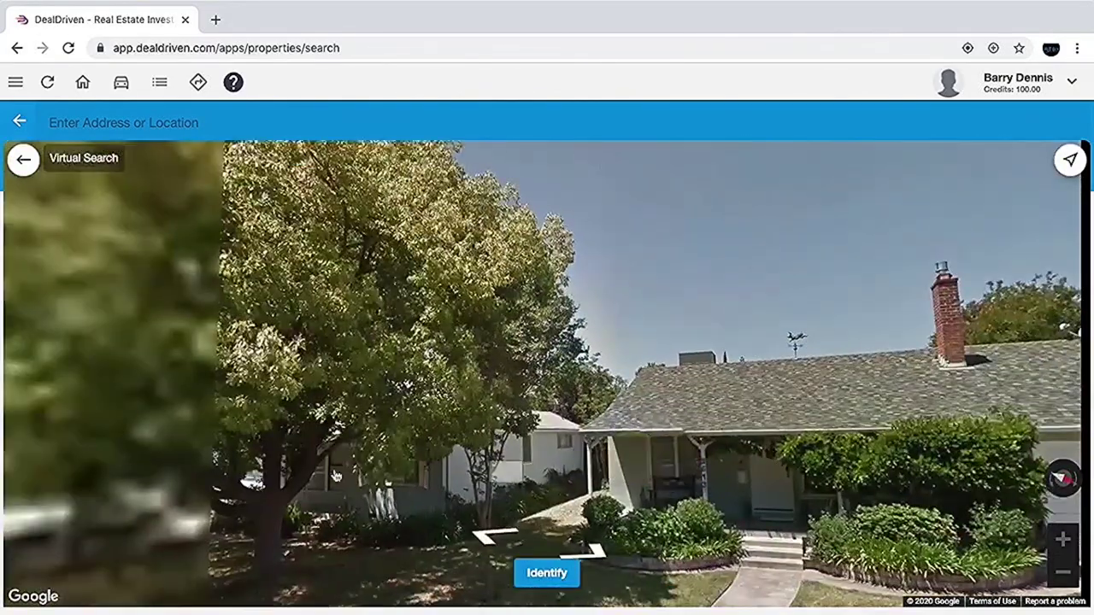
left_click(447, 430)
left_click(424, 487)
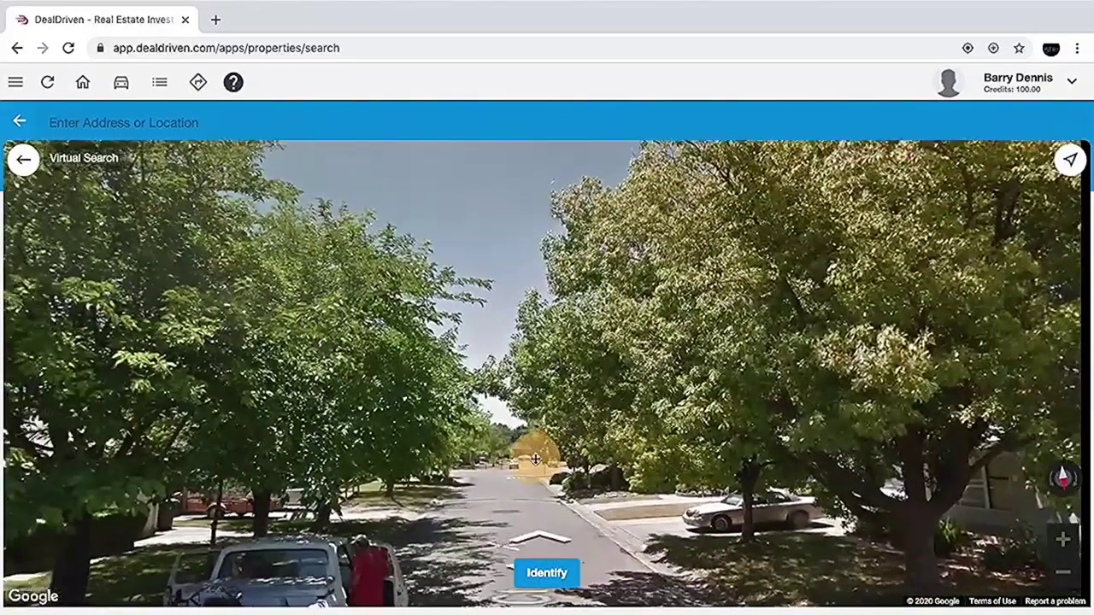
left_click(534, 530)
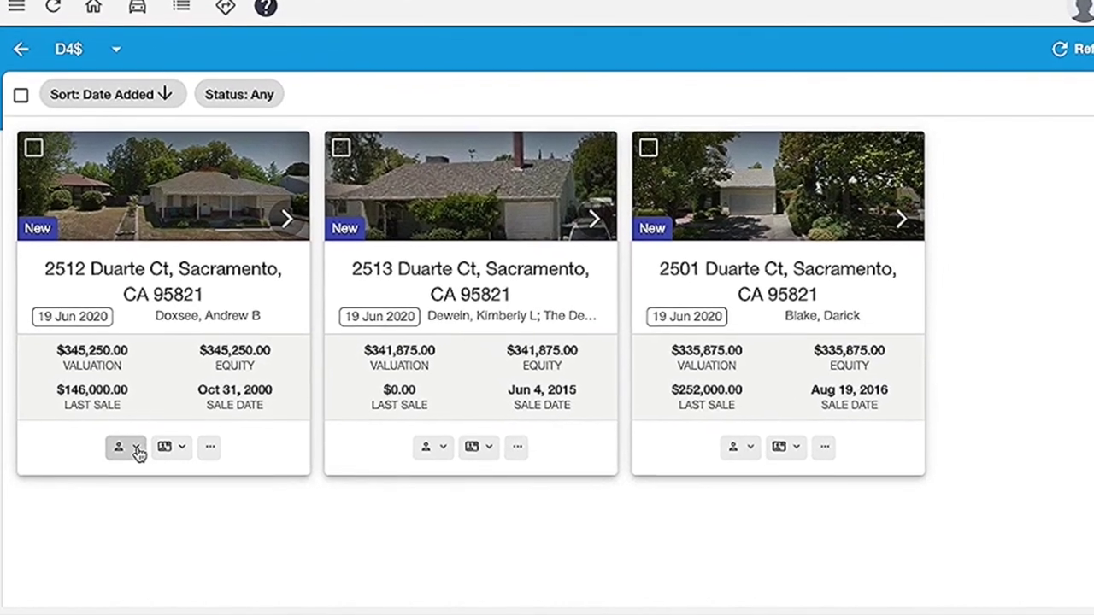
Step: Check the first property's instant skip trace options, and run a batch skip trace on all properties in the D4$ list
left_click(137, 450)
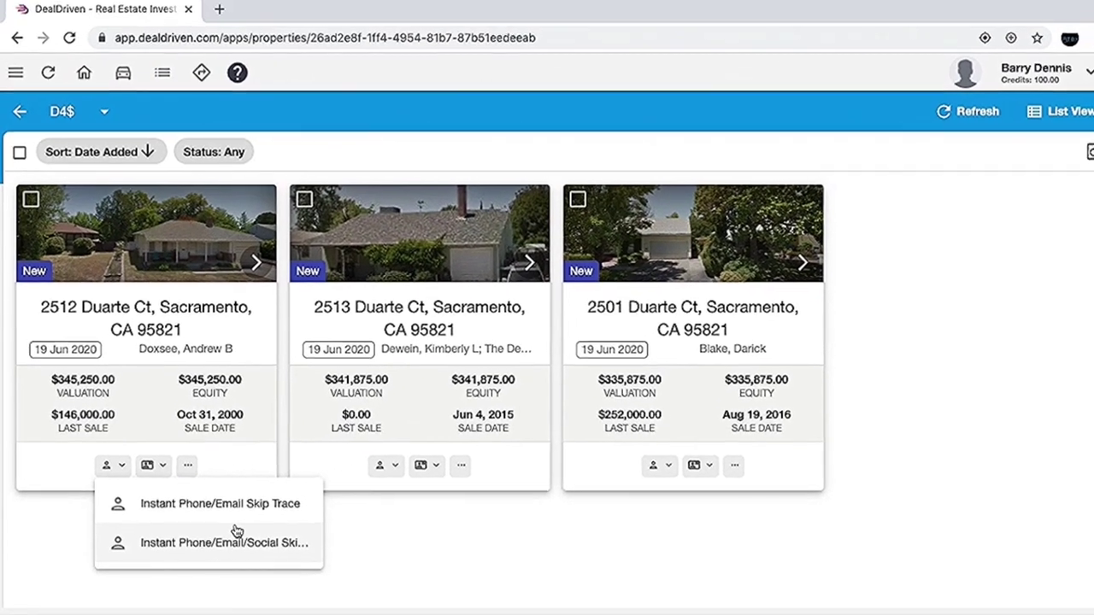
left_click(237, 532)
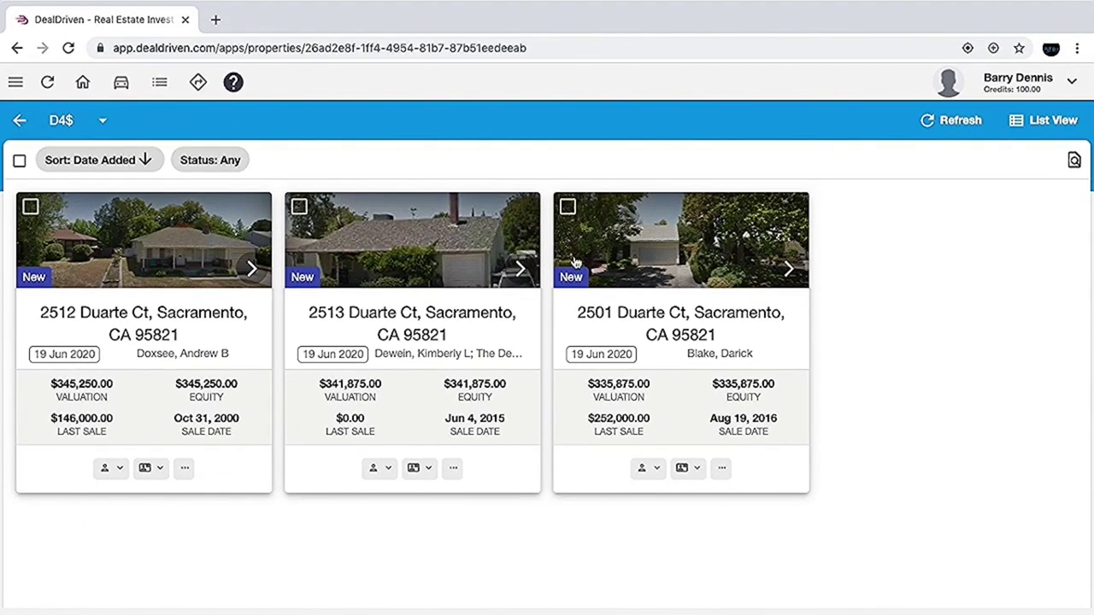
left_click(20, 164)
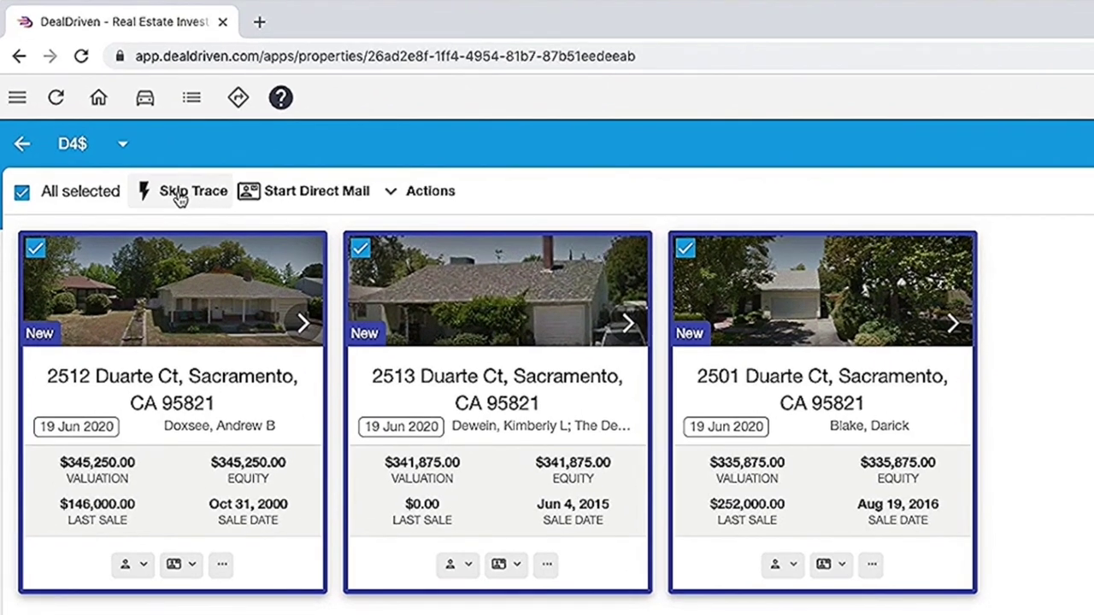
left_click(180, 194)
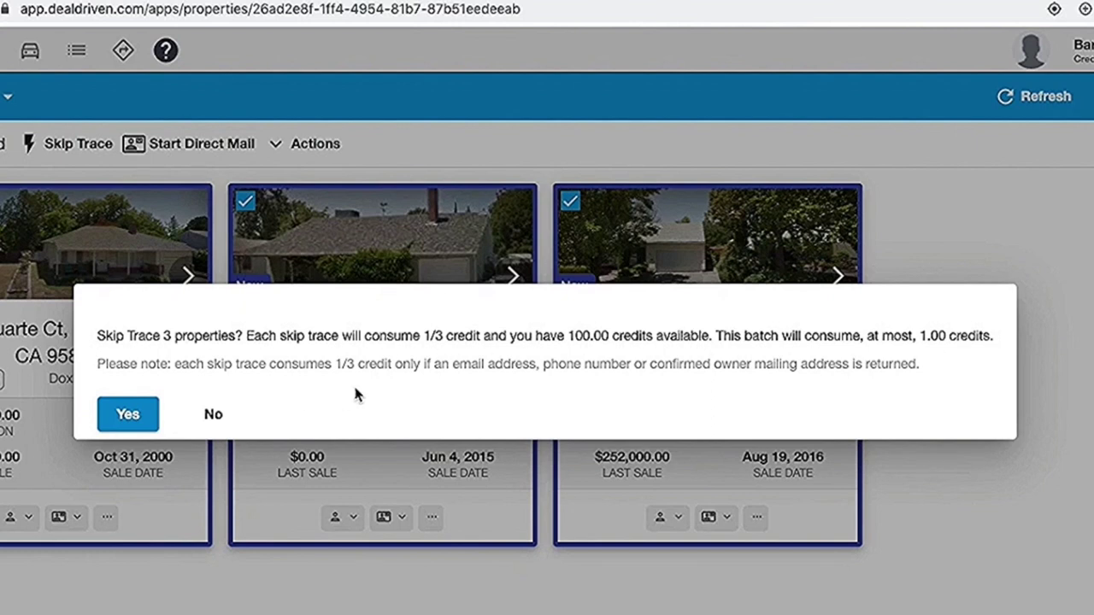
left_click(124, 414)
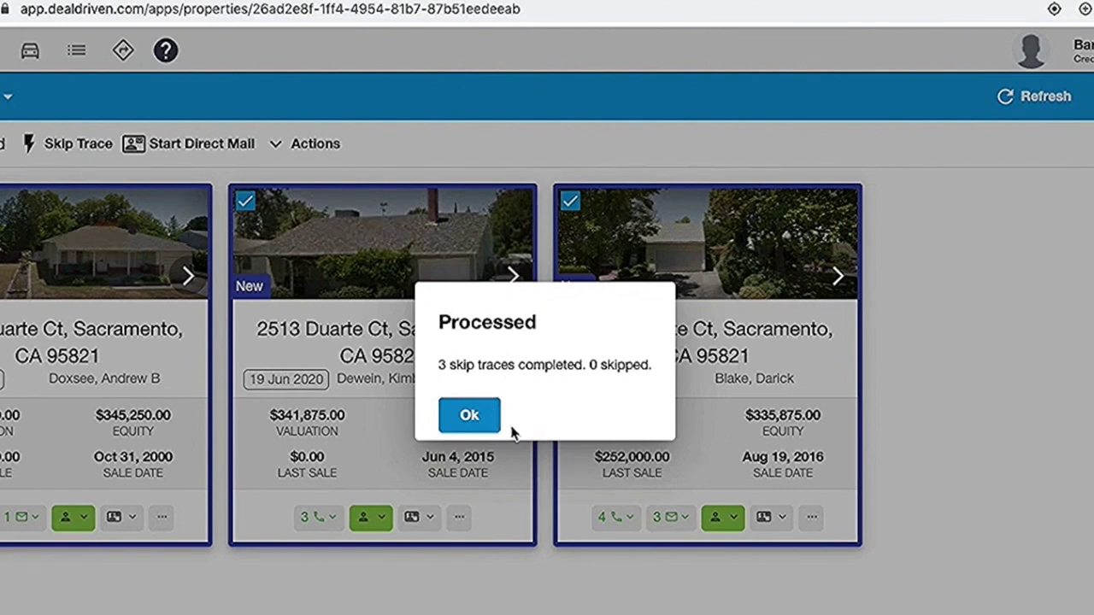
left_click(481, 419)
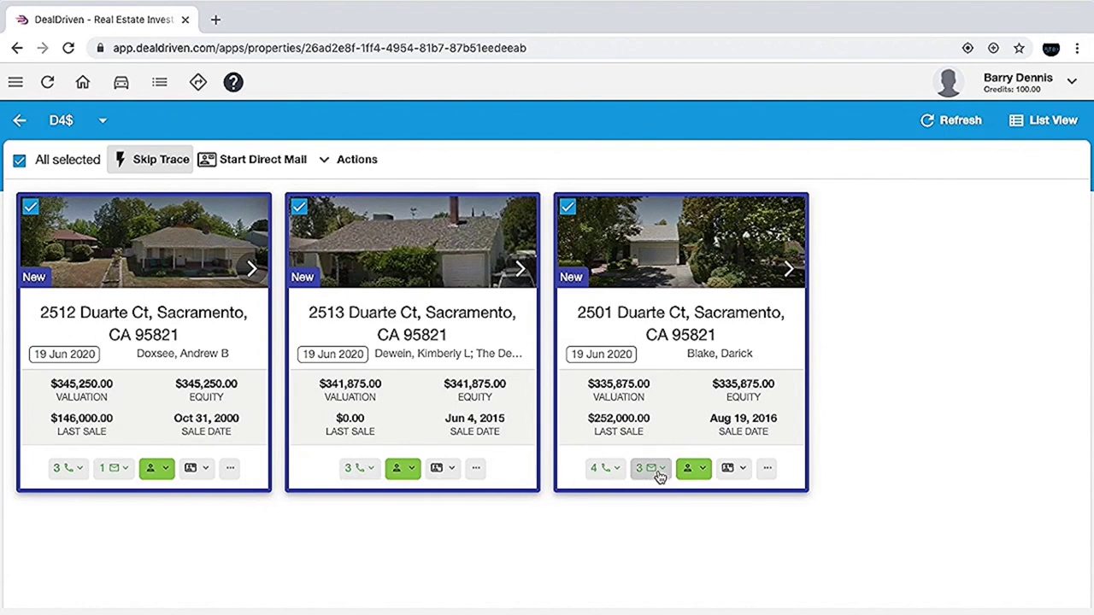
Step: View the phone and email contact options returned for the first property's owner
left_click(75, 469)
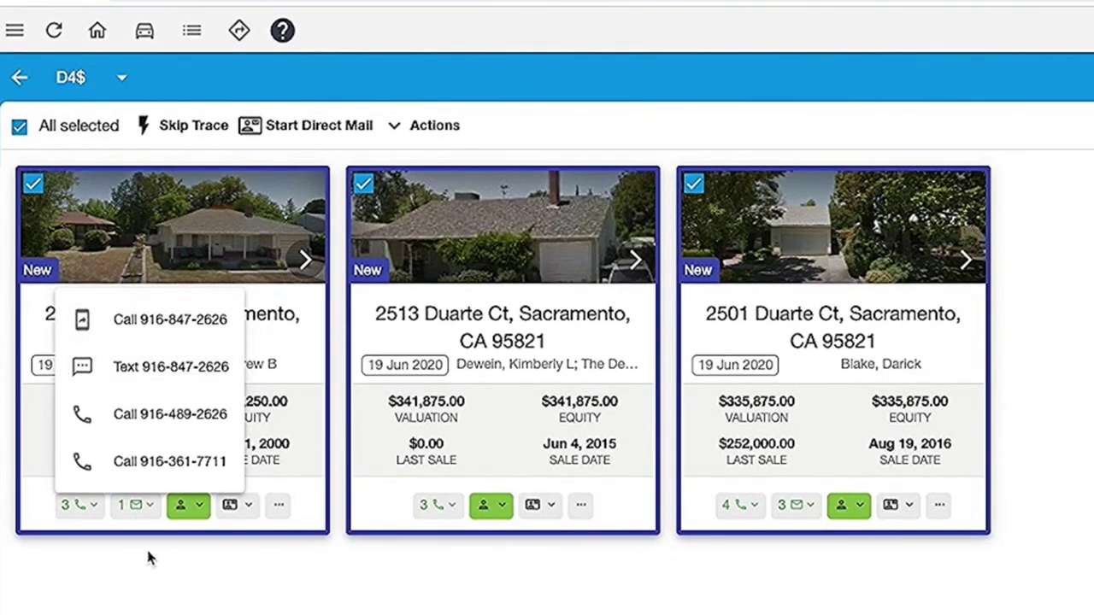
left_click(135, 505)
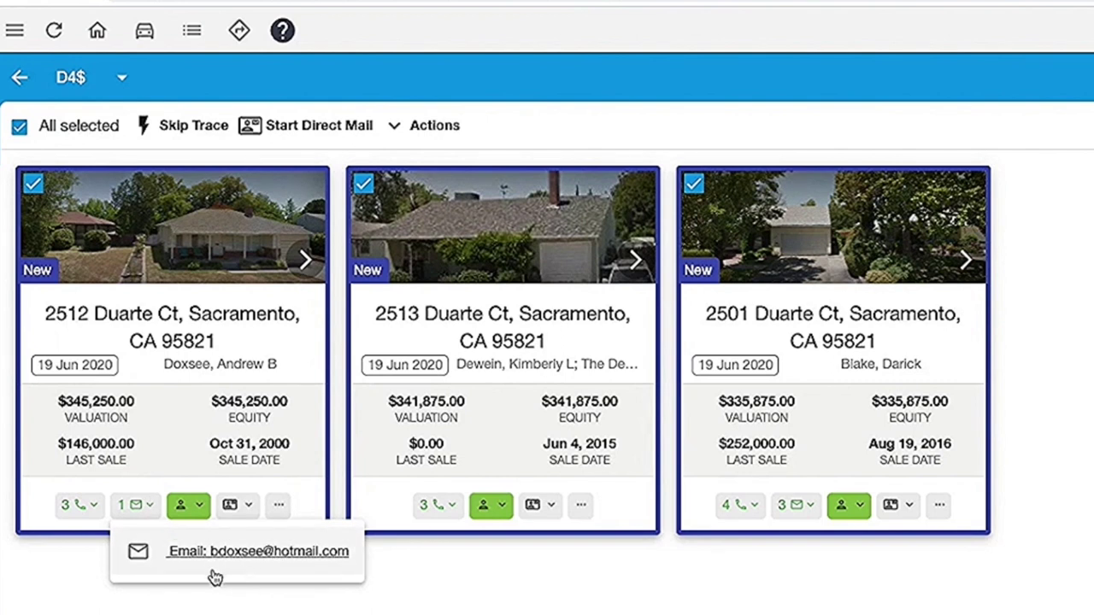
left_click(81, 567)
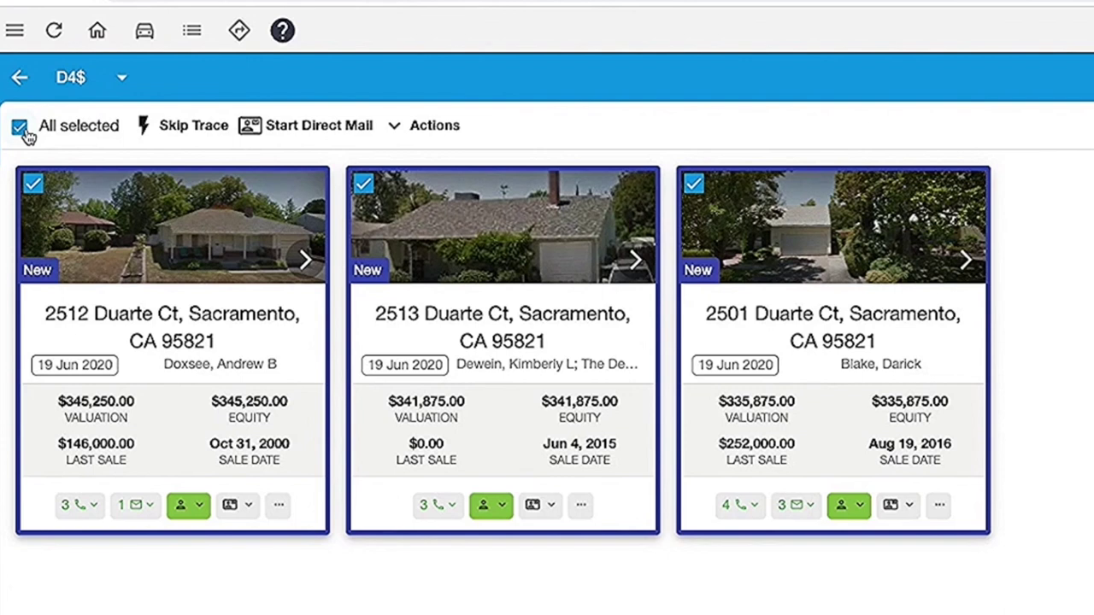
Step: Start direct mail for the three selected D4$ properties, browsing the campaign templates before starting the mailer and accepting the 4.5-credit charge
left_click(301, 132)
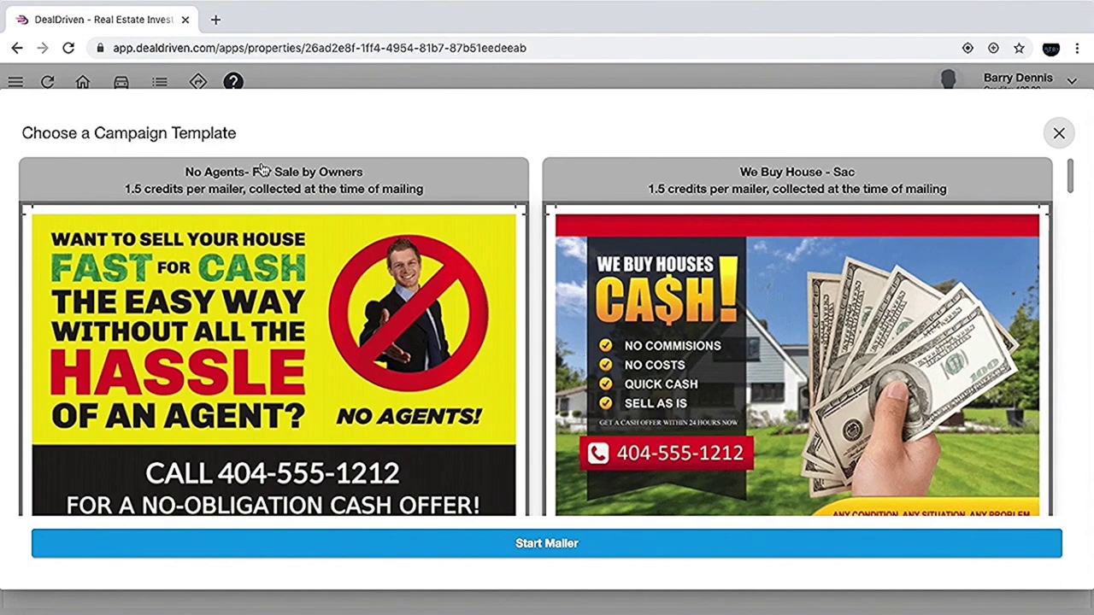
scroll(541, 386, "down", 1)
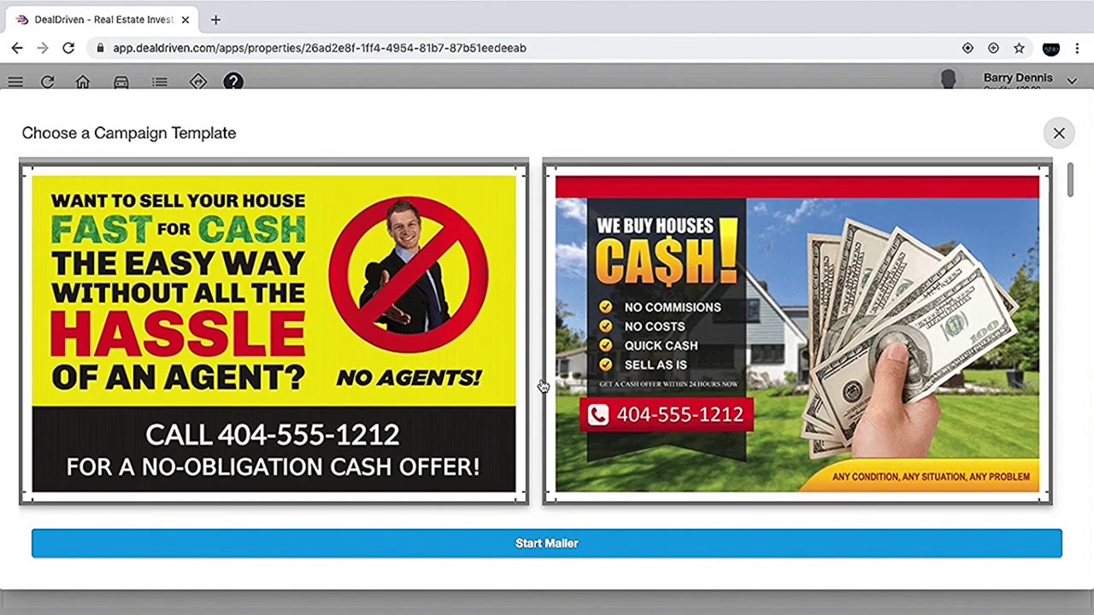
scroll(540, 387, "down", 5)
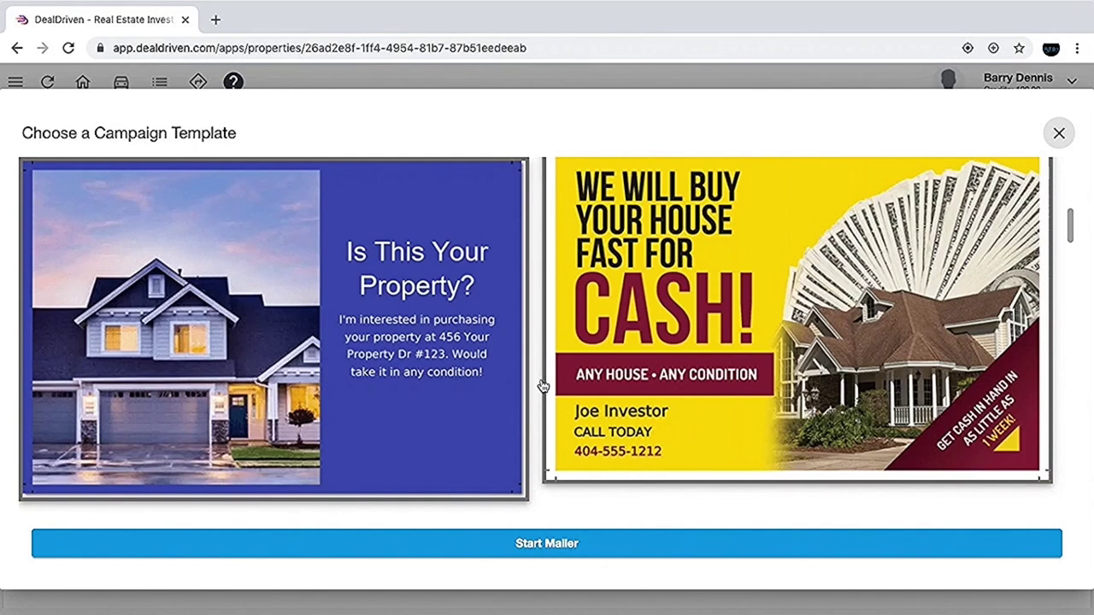
scroll(540, 387, "down", 10)
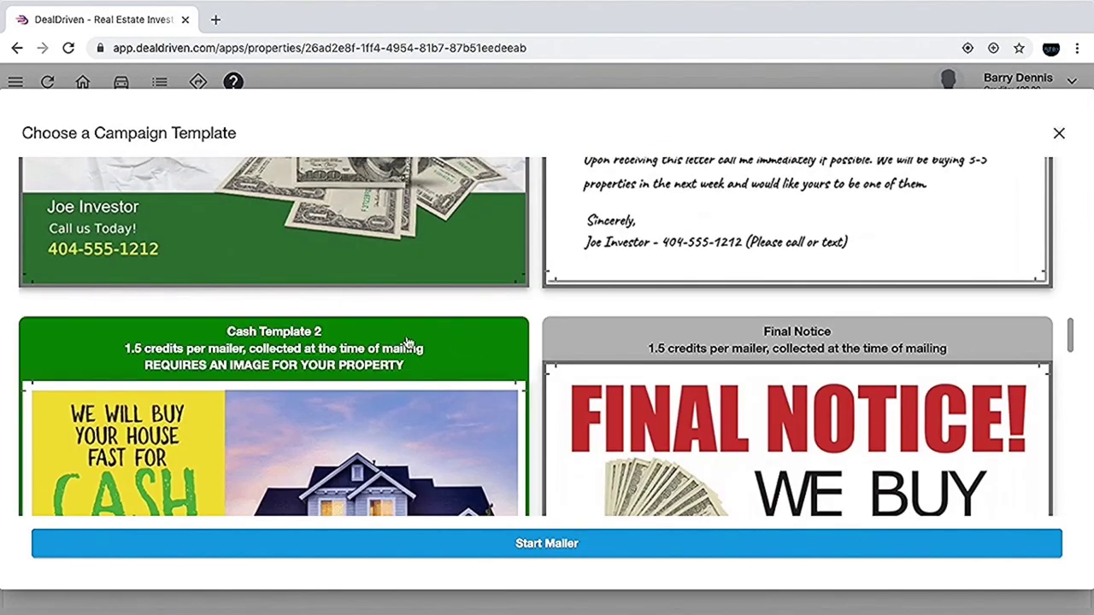
scroll(431, 362, "down", 2)
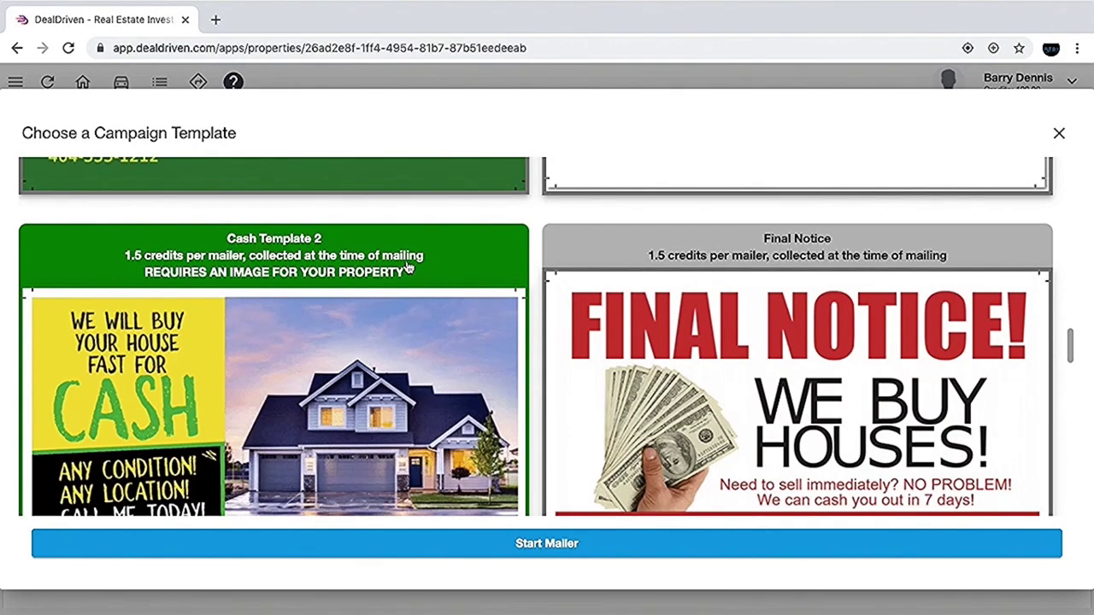
scroll(549, 384, "down", 1)
left_click(542, 548)
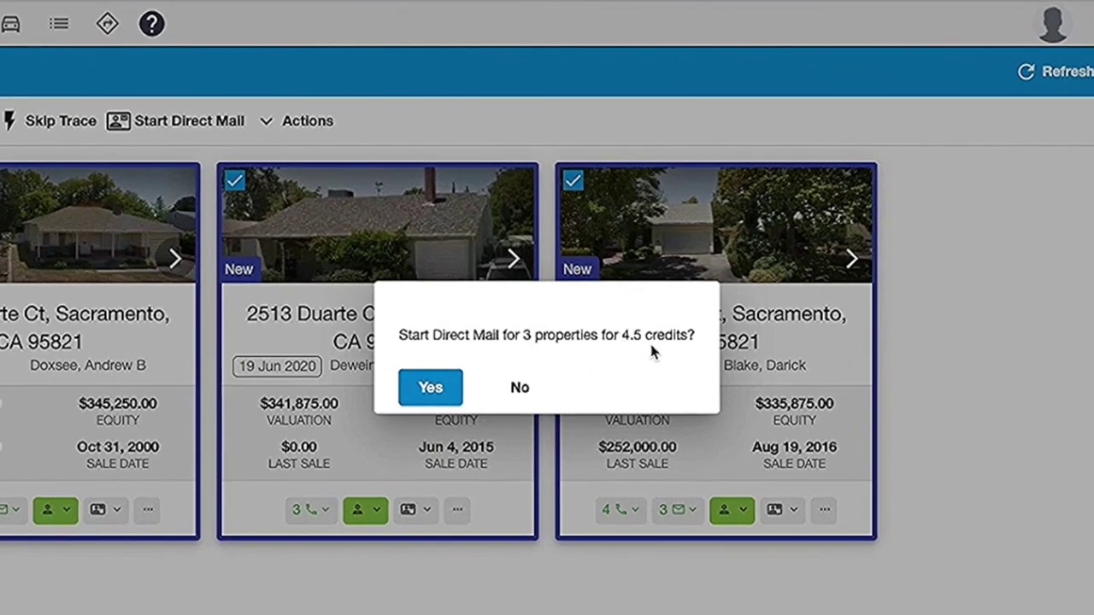
left_click(436, 387)
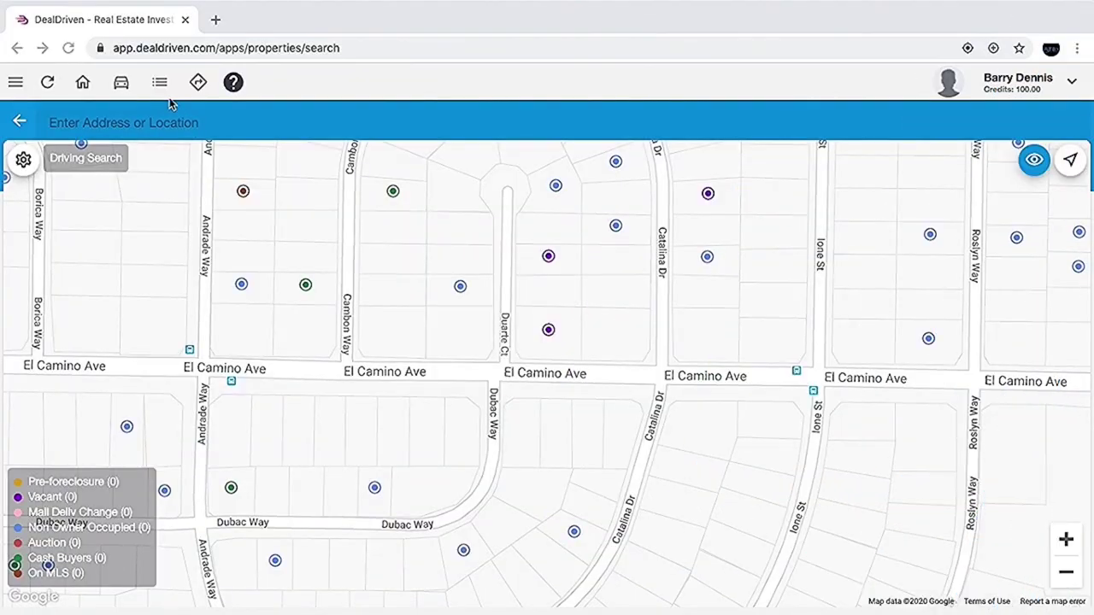
Step: Leave the driving search and run an advanced property search for Stockton, CA, USA
left_click(160, 83)
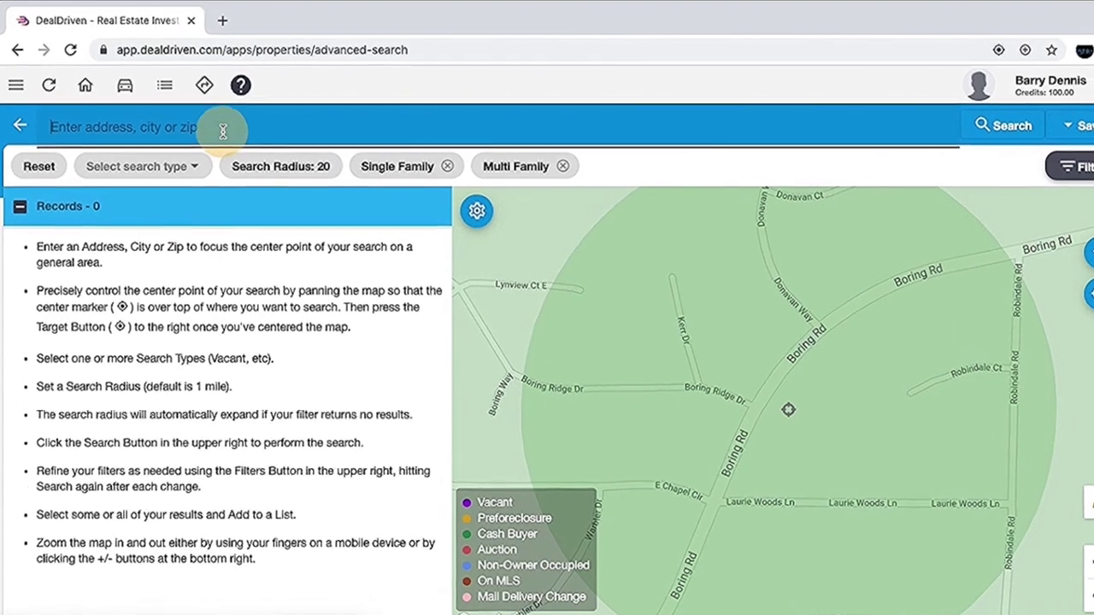
type("S")
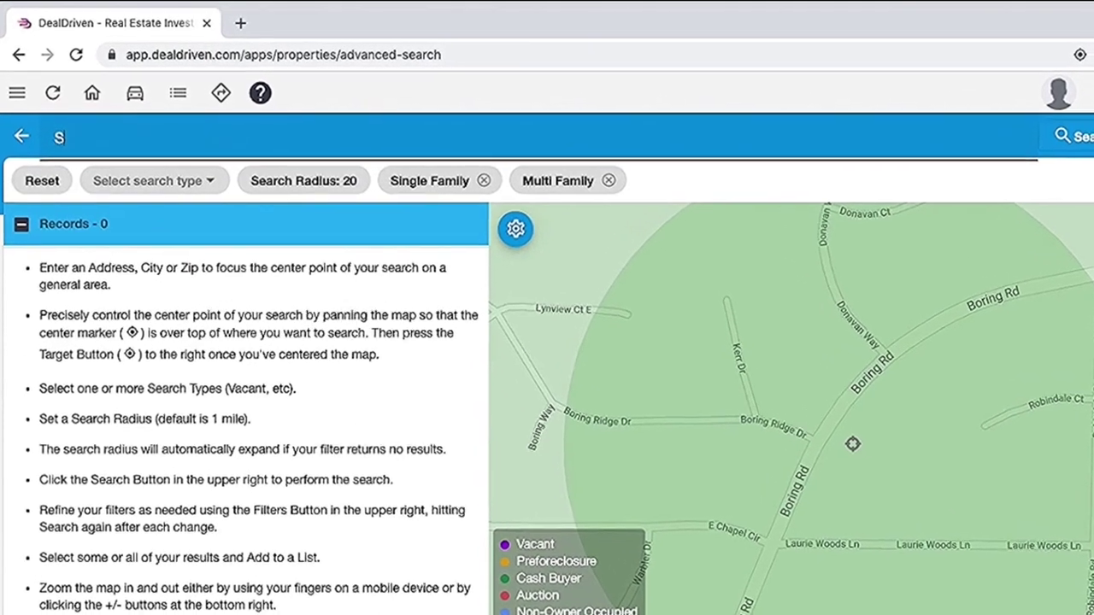
left_click(171, 178)
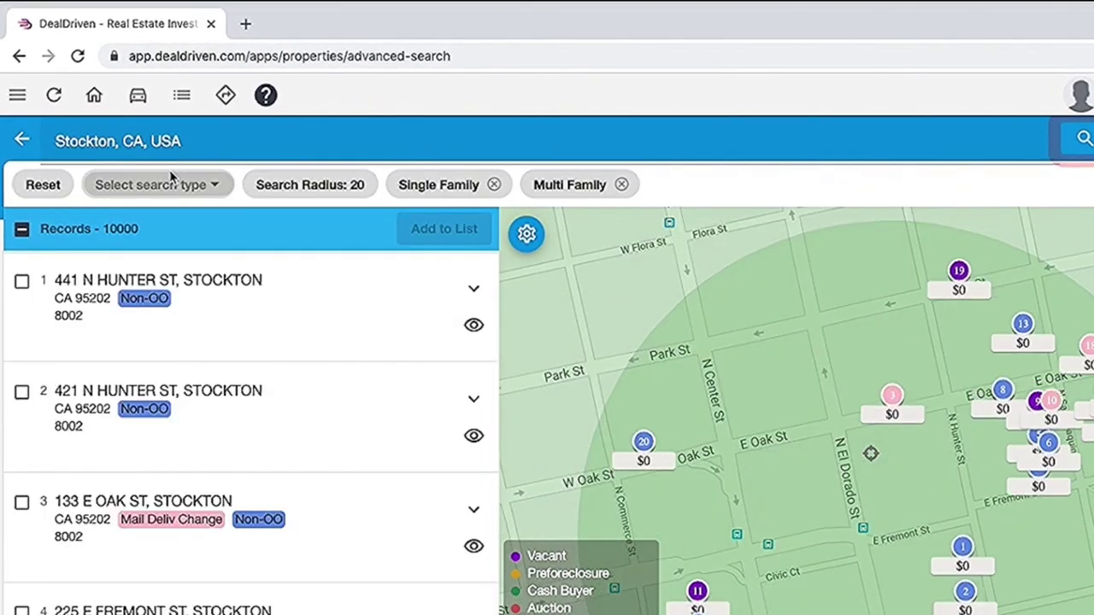
Step: Choose the Preforeclosure, Auction and Non-Owner Occupied search types and have the search match any of them
left_click(214, 192)
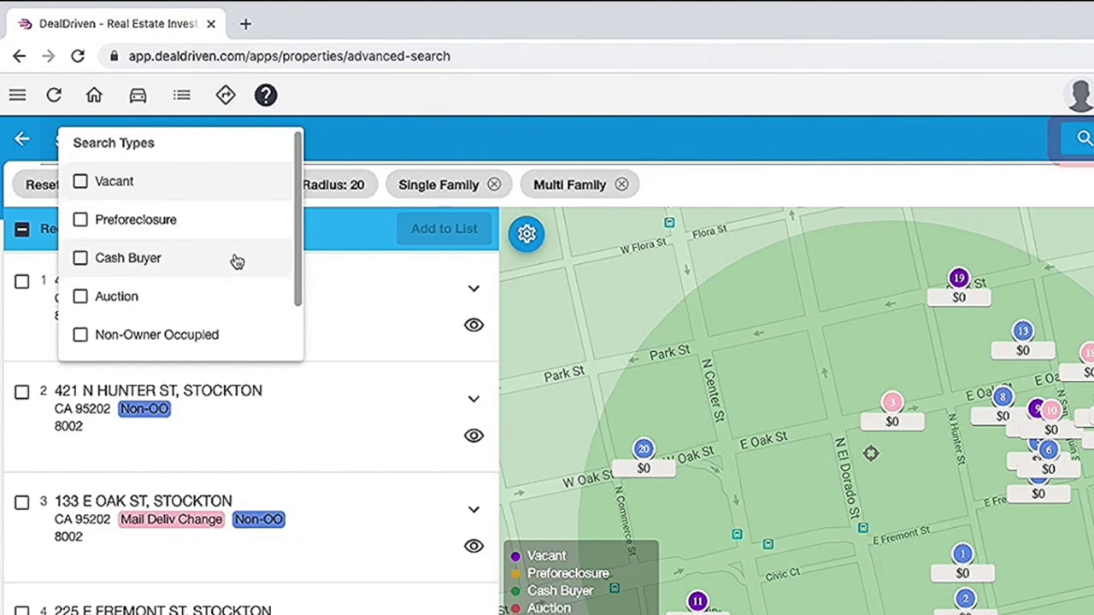
scroll(237, 262, "down", 1)
scroll(235, 260, "up", 1)
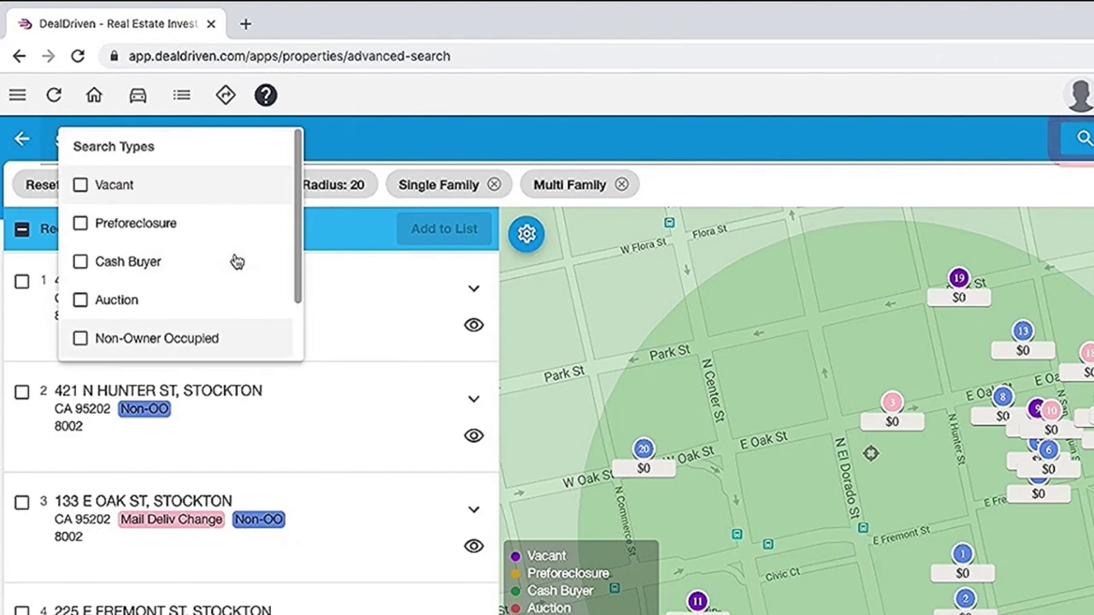
left_click(81, 224)
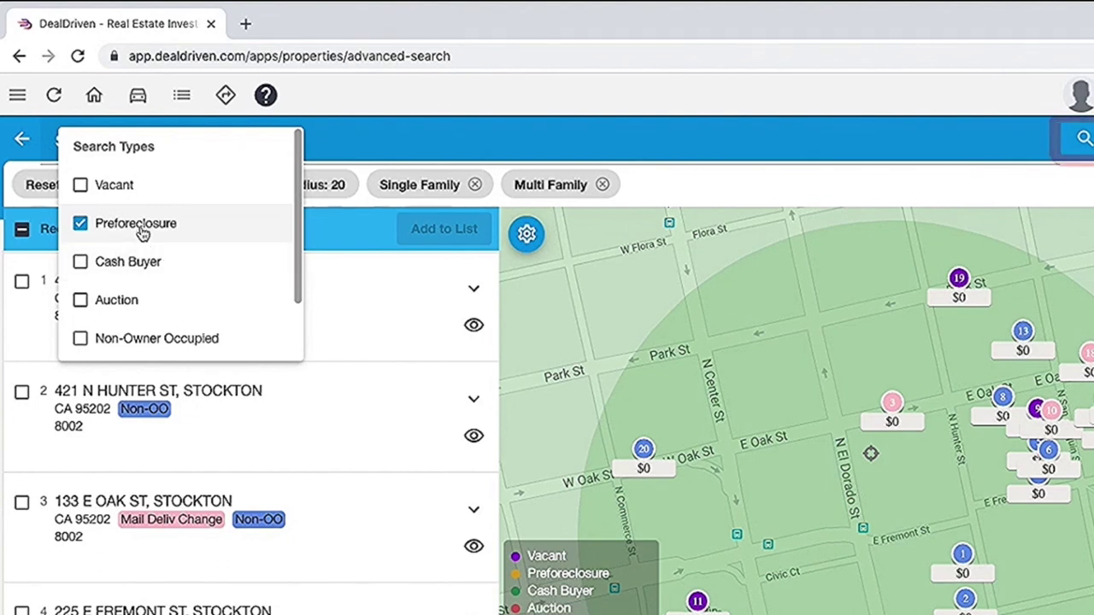
left_click(81, 300)
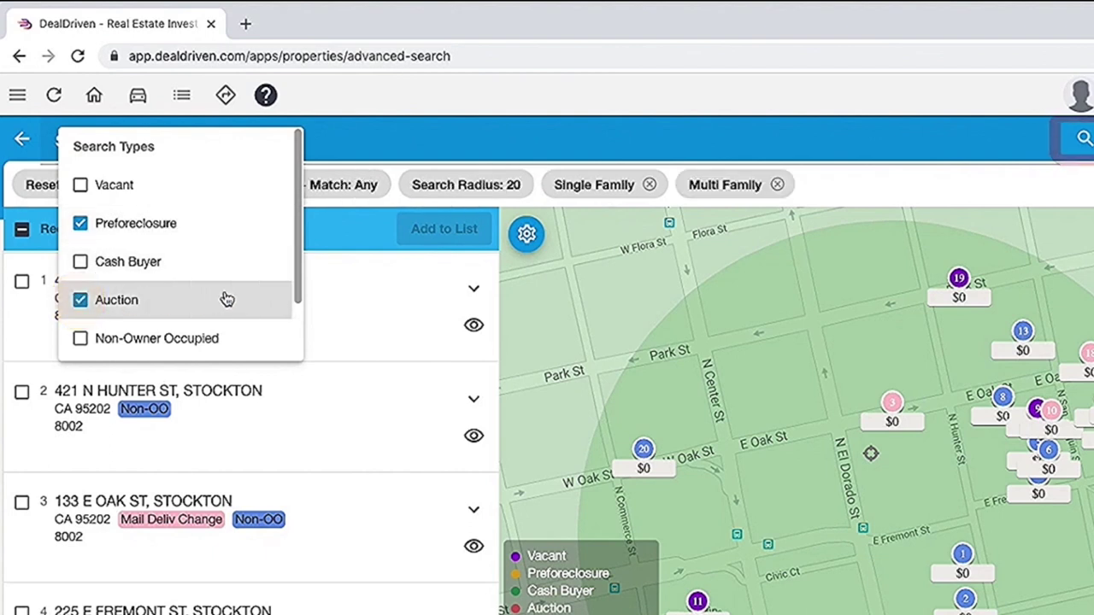
scroll(85, 270, "down", 2)
left_click(82, 268)
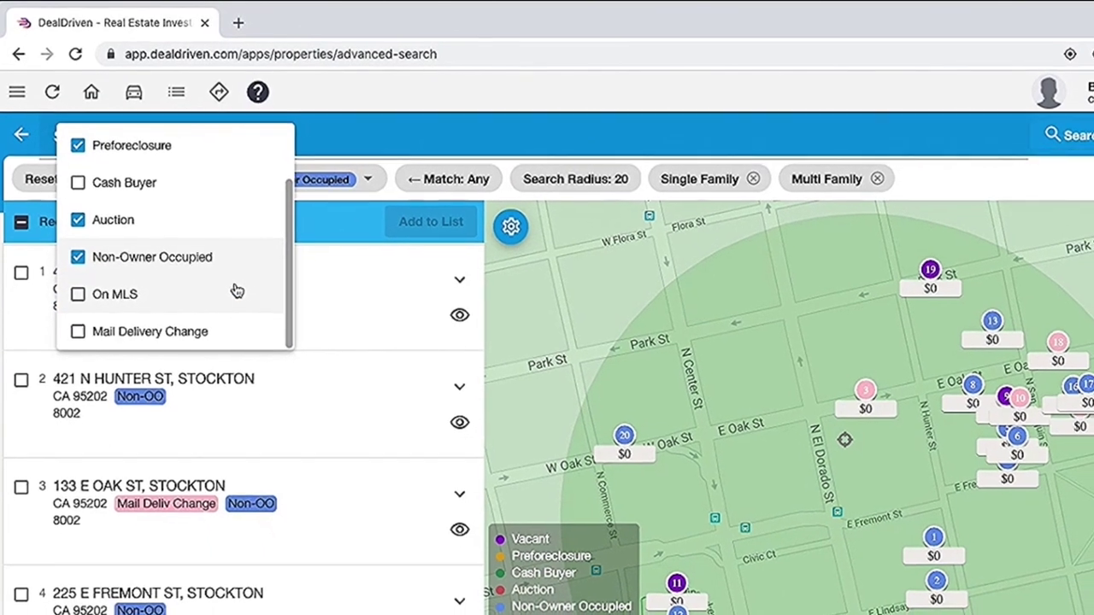
left_click(316, 238)
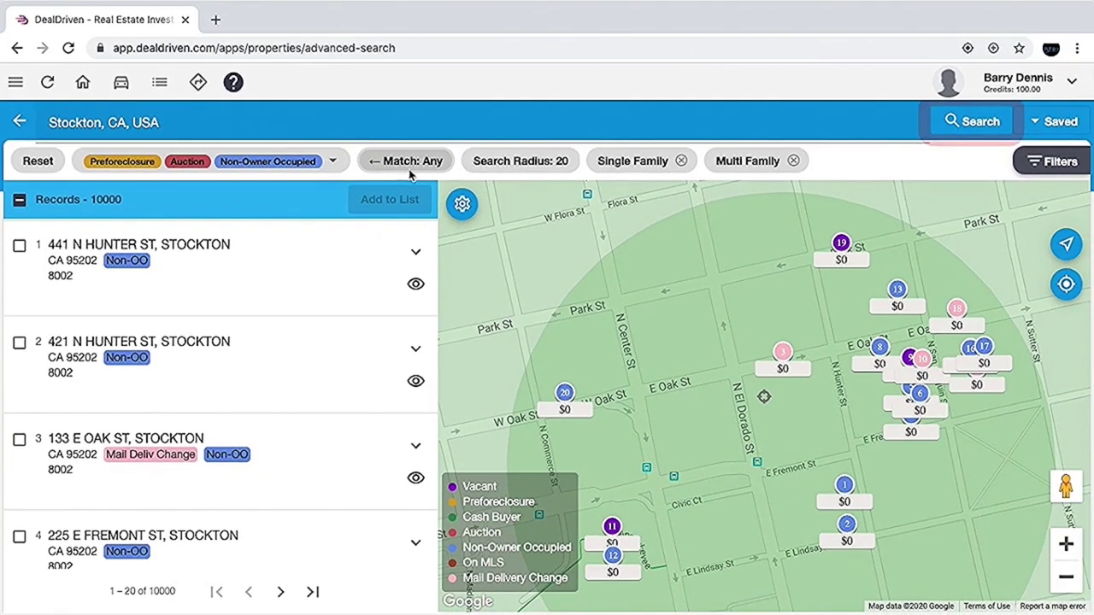
left_click(409, 168)
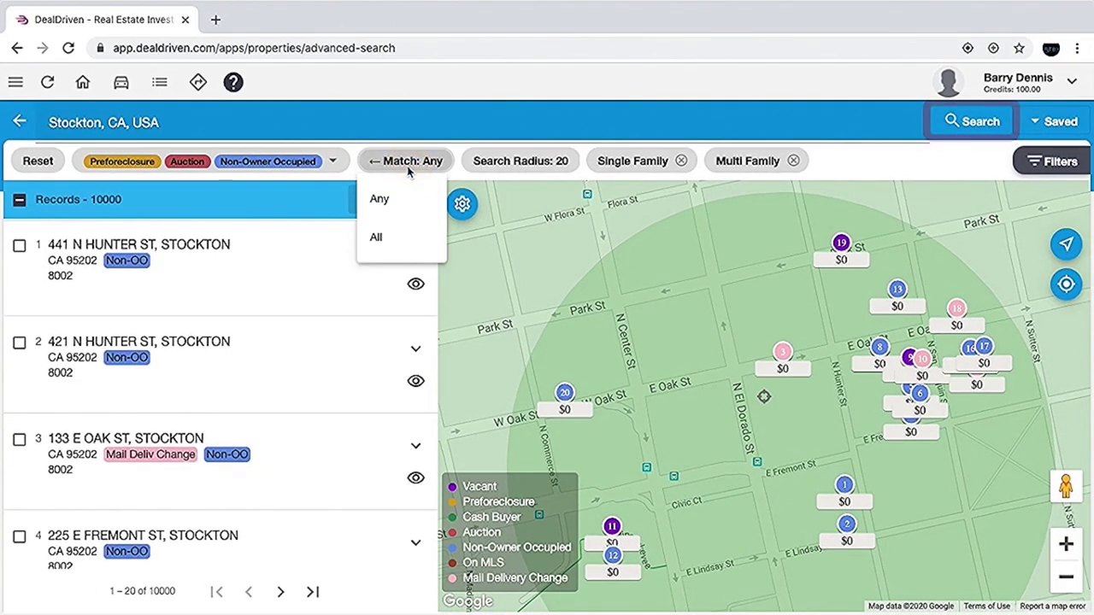
left_click(378, 200)
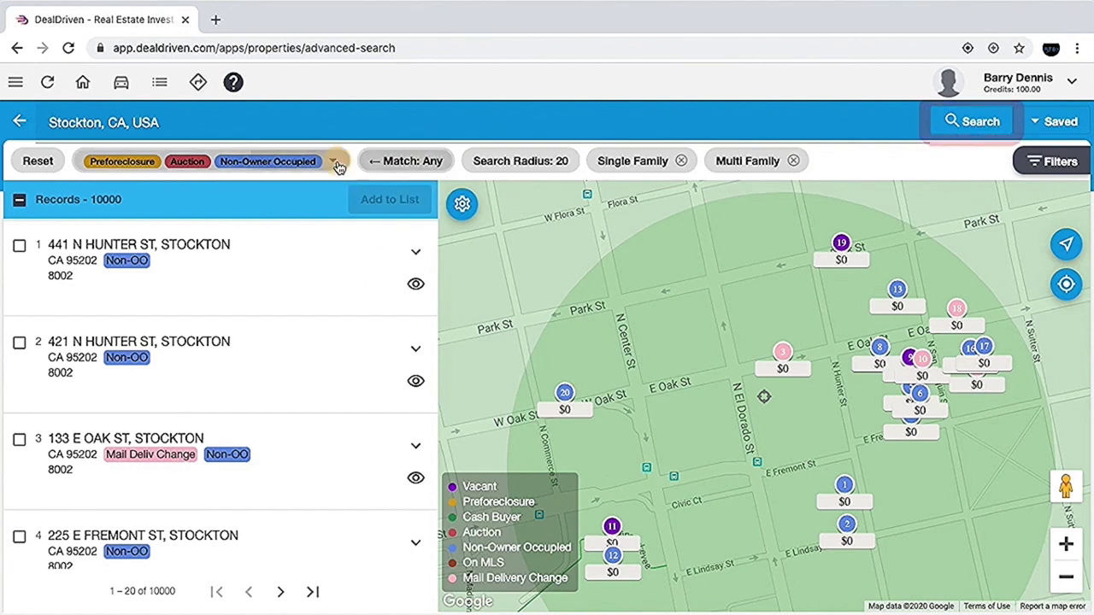
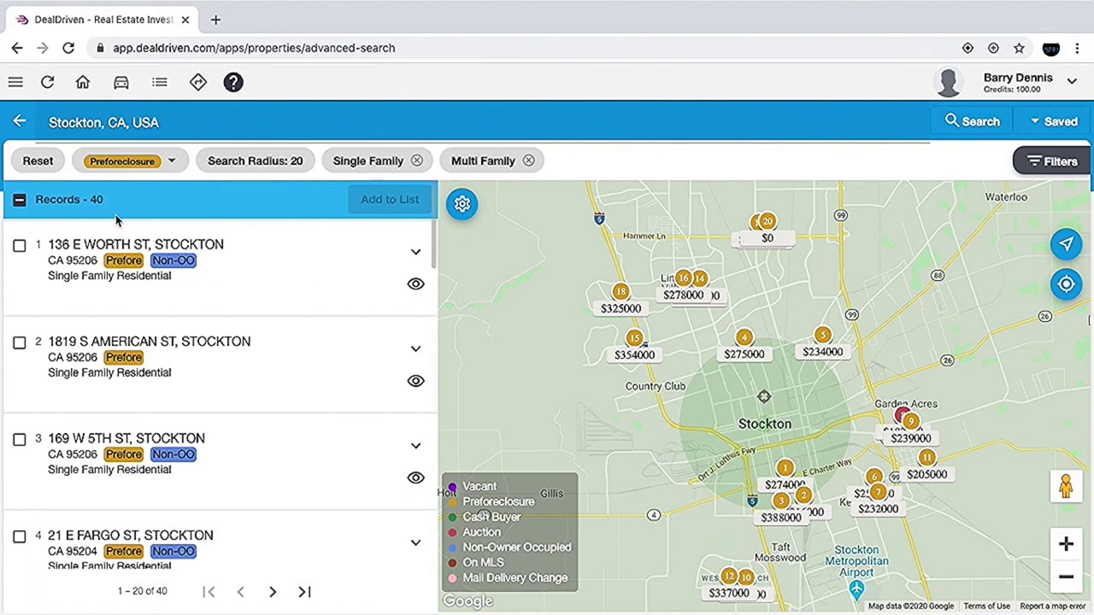
Step: Filter the Stockton preforeclosure results with a 20-mile search radius and a minimum equity of 40%
scroll(893, 361, "down", 1)
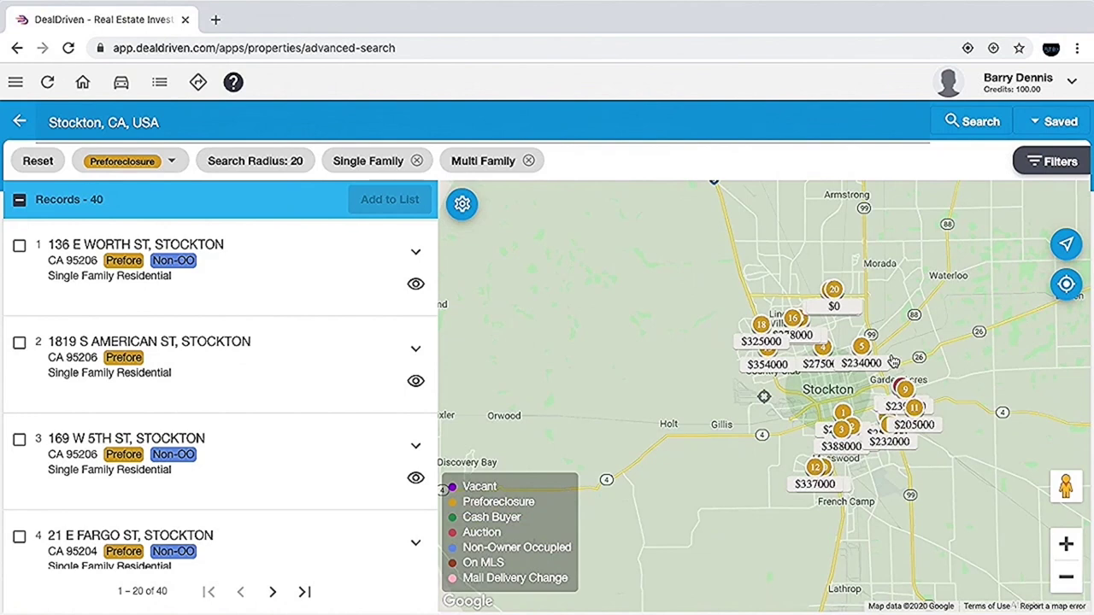
scroll(893, 360, "up", 1)
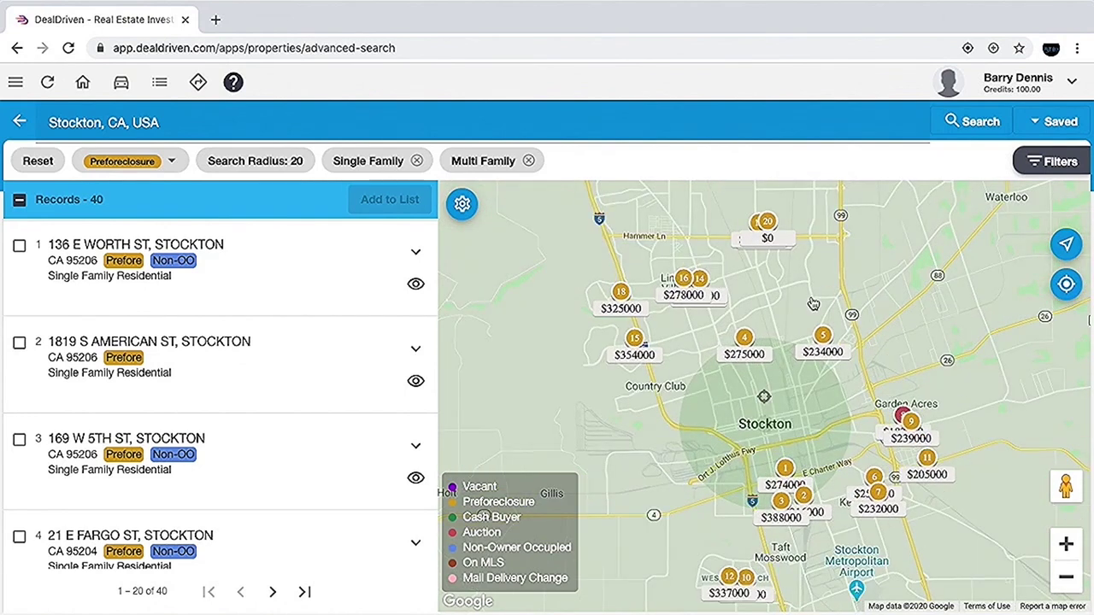
scroll(813, 305, "down", 3)
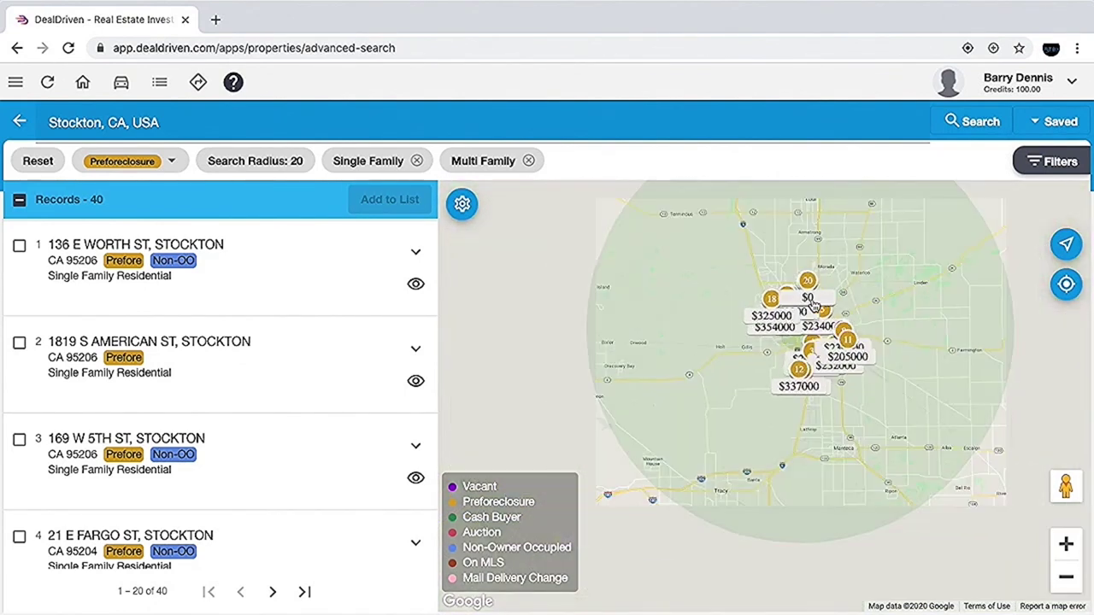
scroll(814, 306, "up", 3)
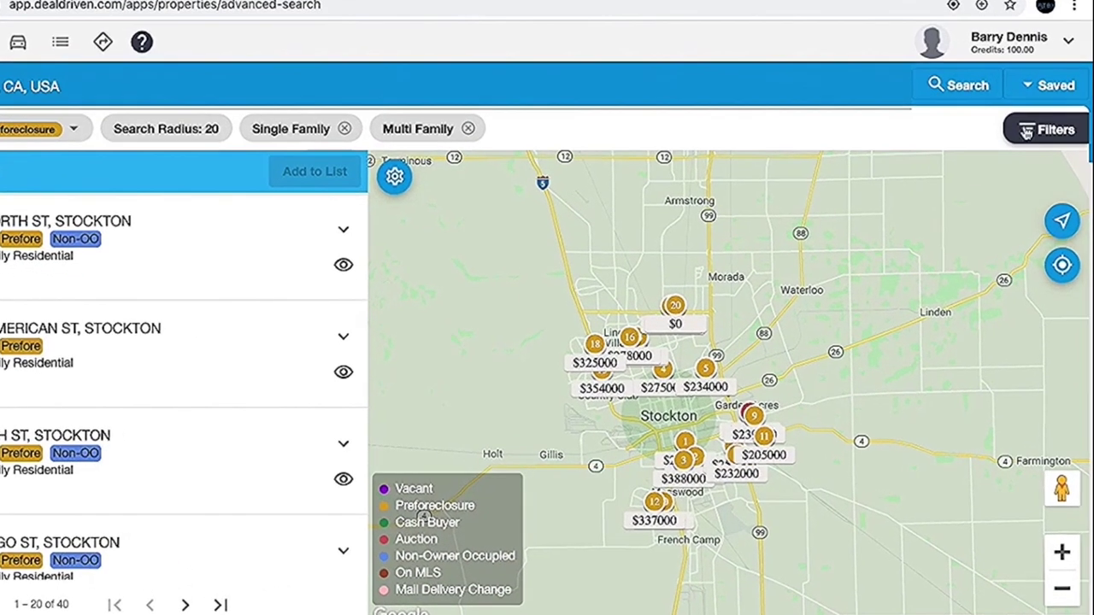
left_click(1028, 130)
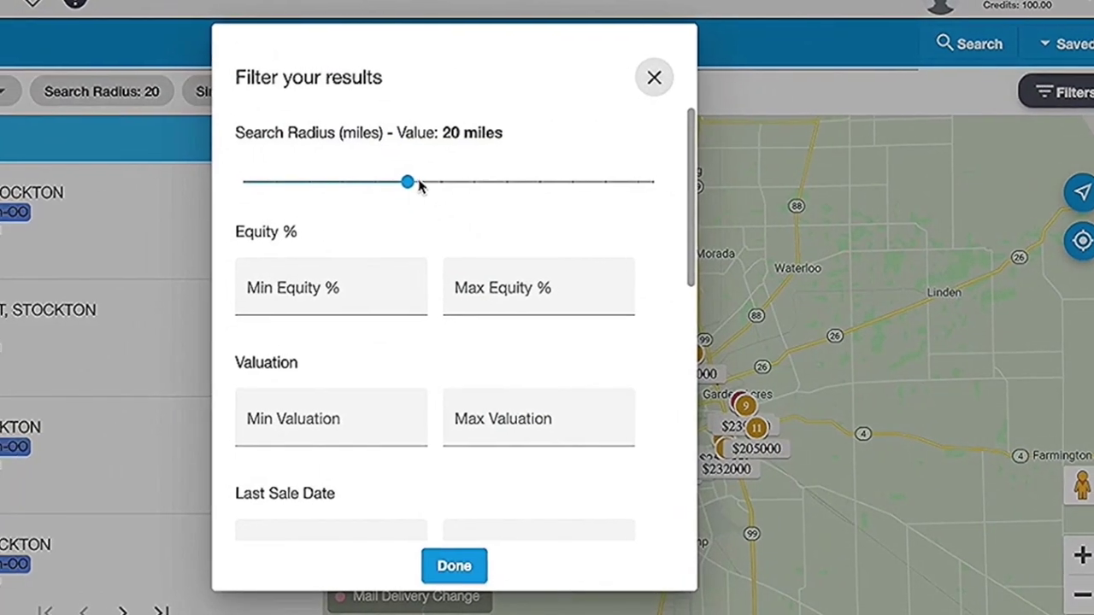
left_click_drag(408, 182, 276, 195)
left_click_drag(342, 197, 515, 190)
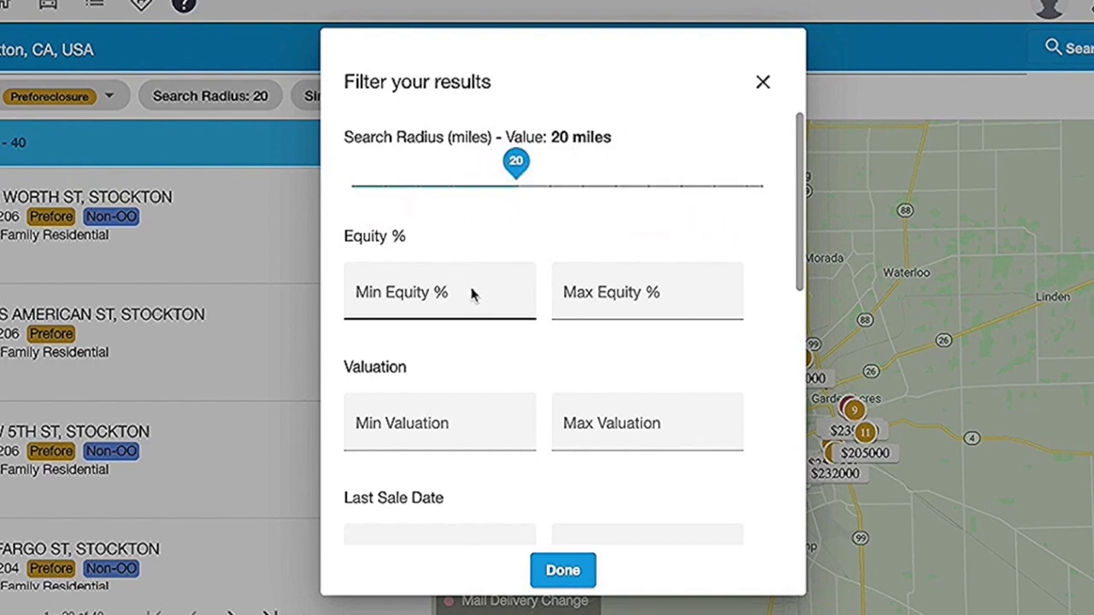
left_click(472, 294)
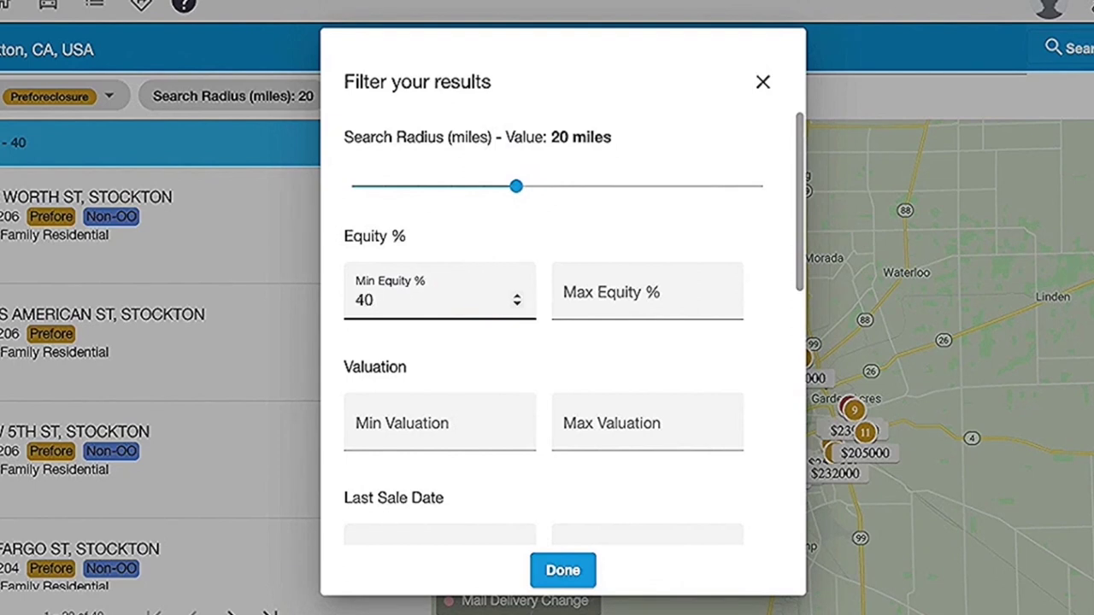
Step: Review the remaining filter options from valuation to property type, apply the filters, and rerun the search
scroll(496, 335, "down", 1)
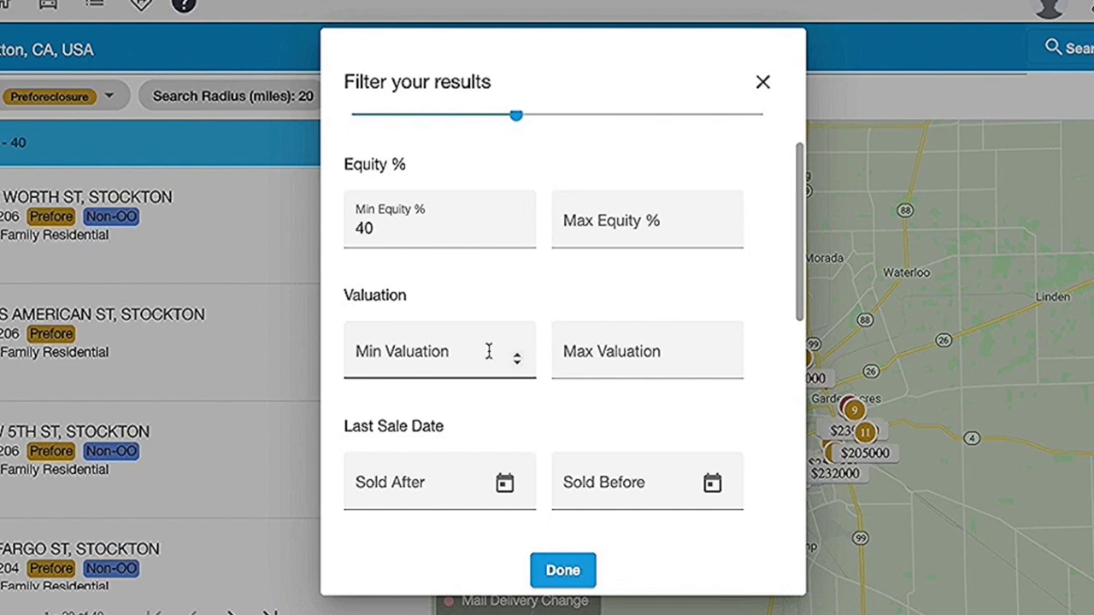
scroll(488, 351, "down", 2)
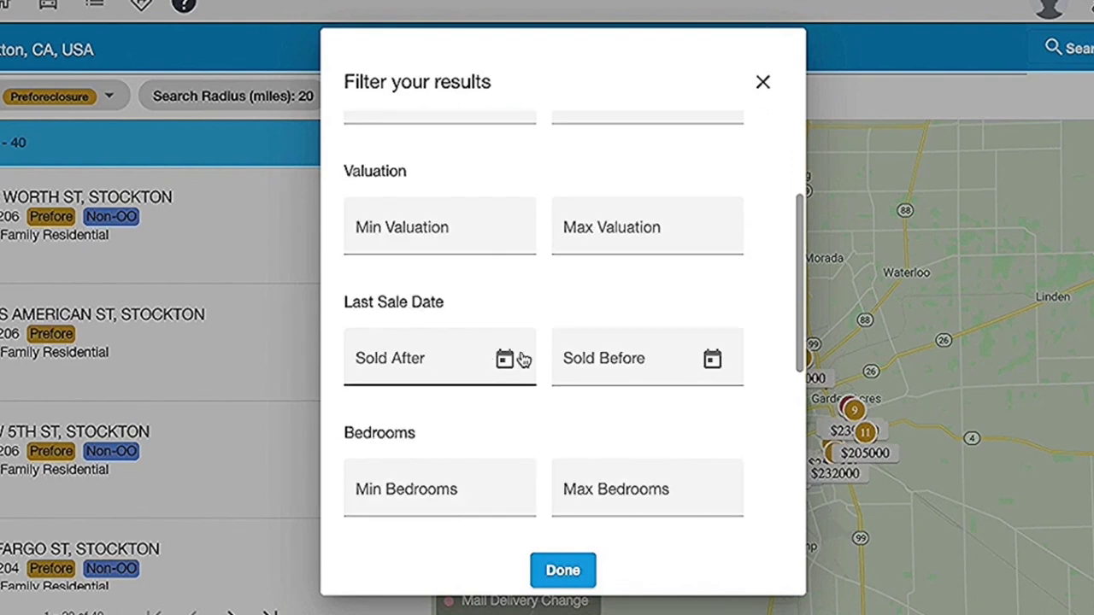
scroll(413, 326, "down", 2)
scroll(429, 409, "down", 2)
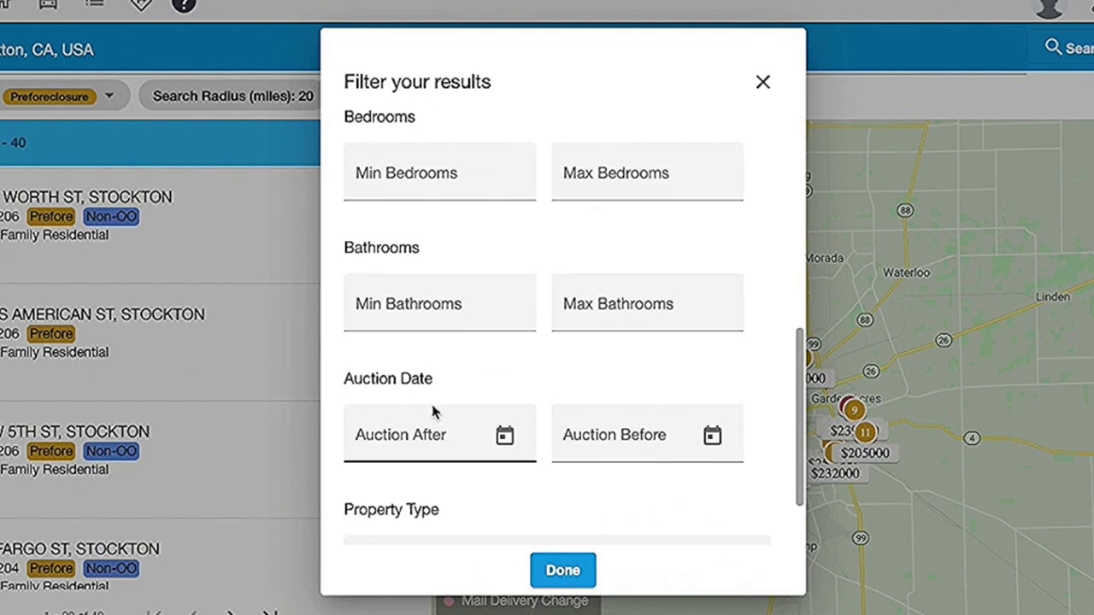
scroll(433, 410, "down", 2)
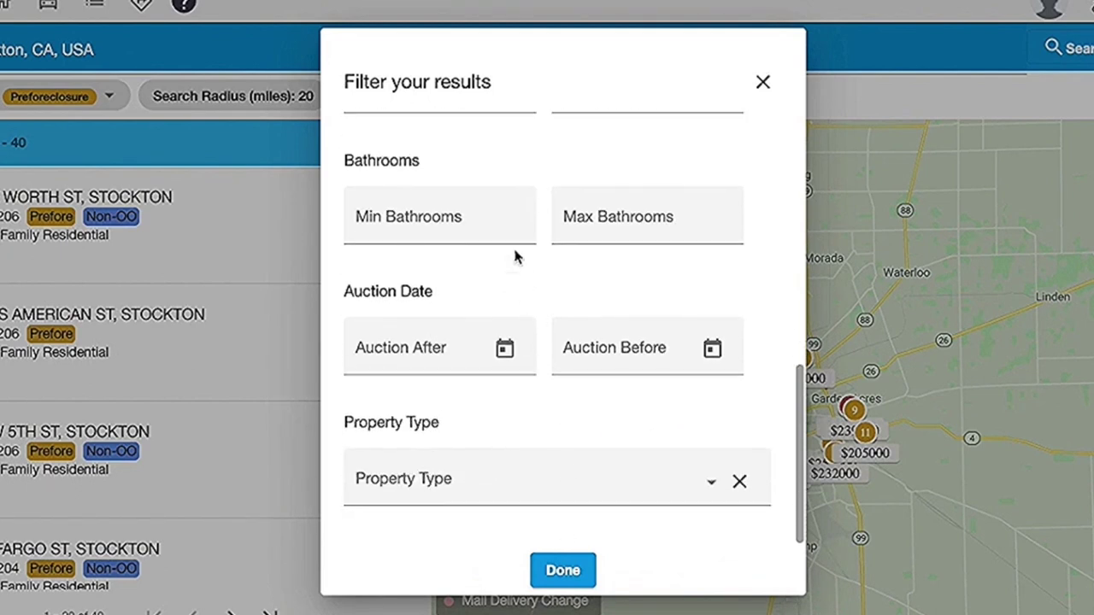
left_click(561, 567)
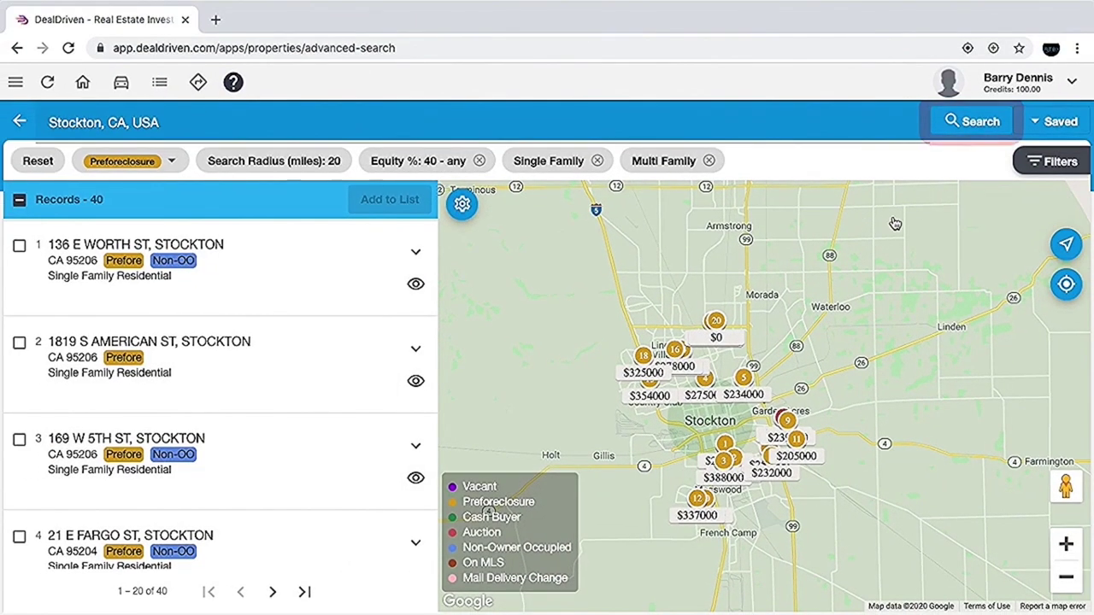
left_click(961, 126)
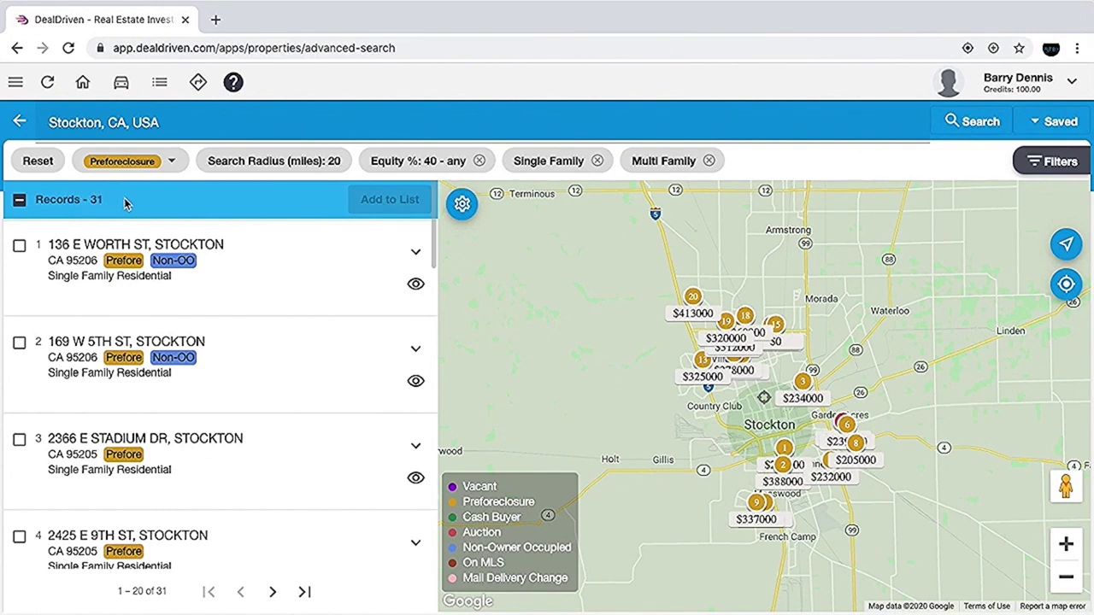
Step: Select all records in the Stockton preforeclosure search results and add them to the existing Stockton Pre Foreclosure list
scroll(285, 415, "down", 4)
scroll(288, 414, "up", 4)
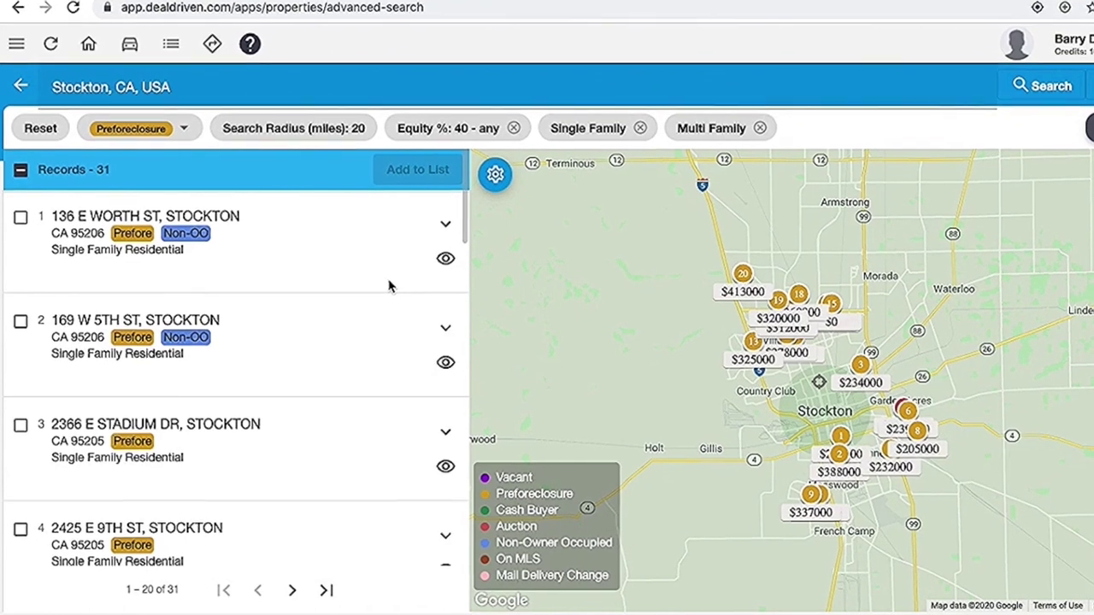
left_click(22, 157)
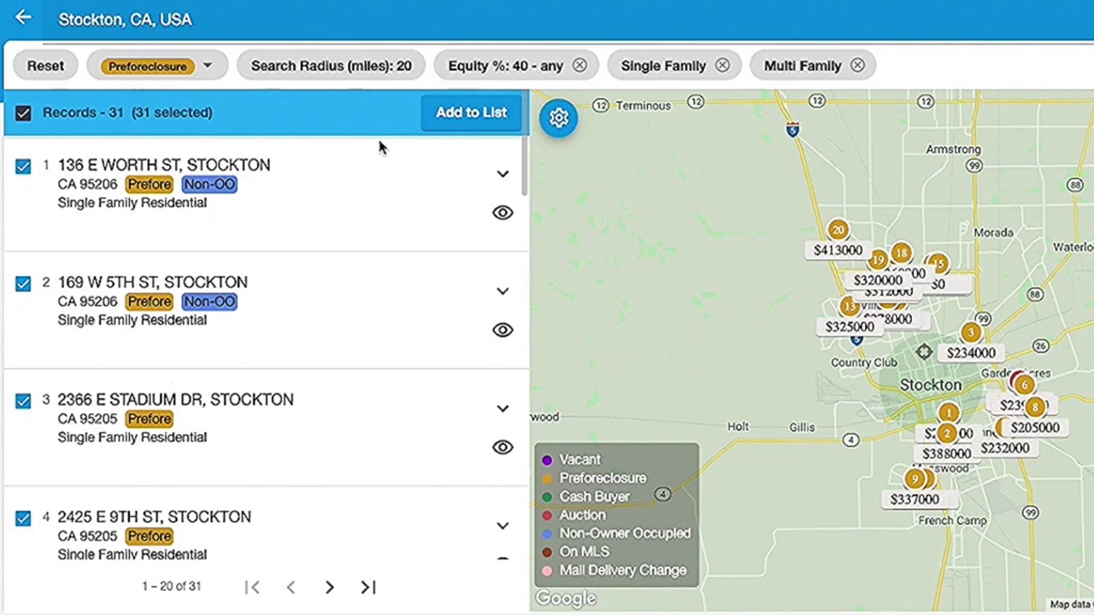
left_click(459, 122)
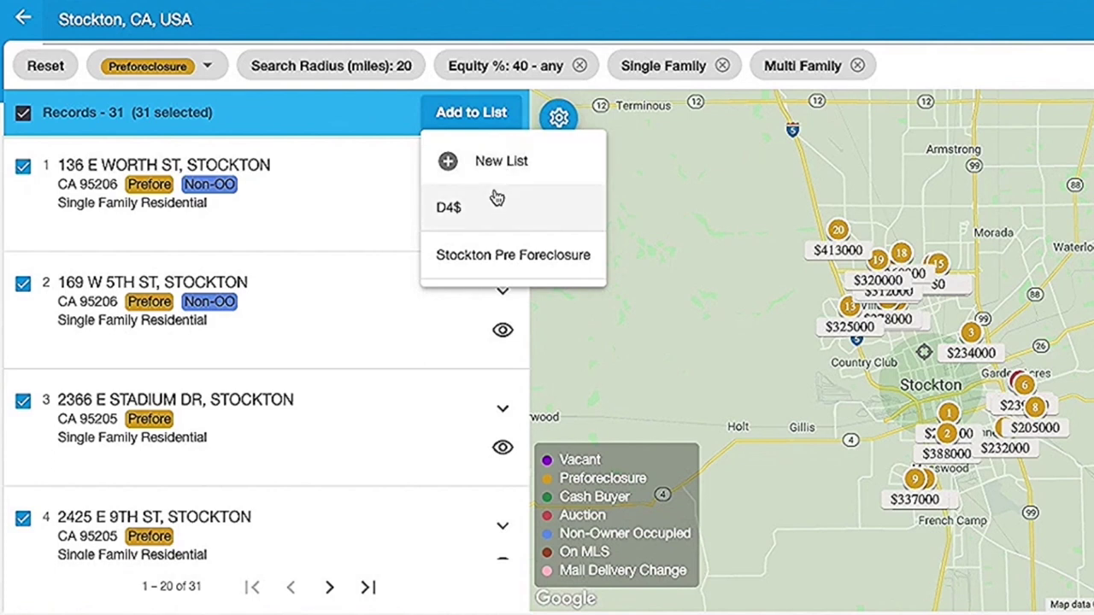
left_click(505, 252)
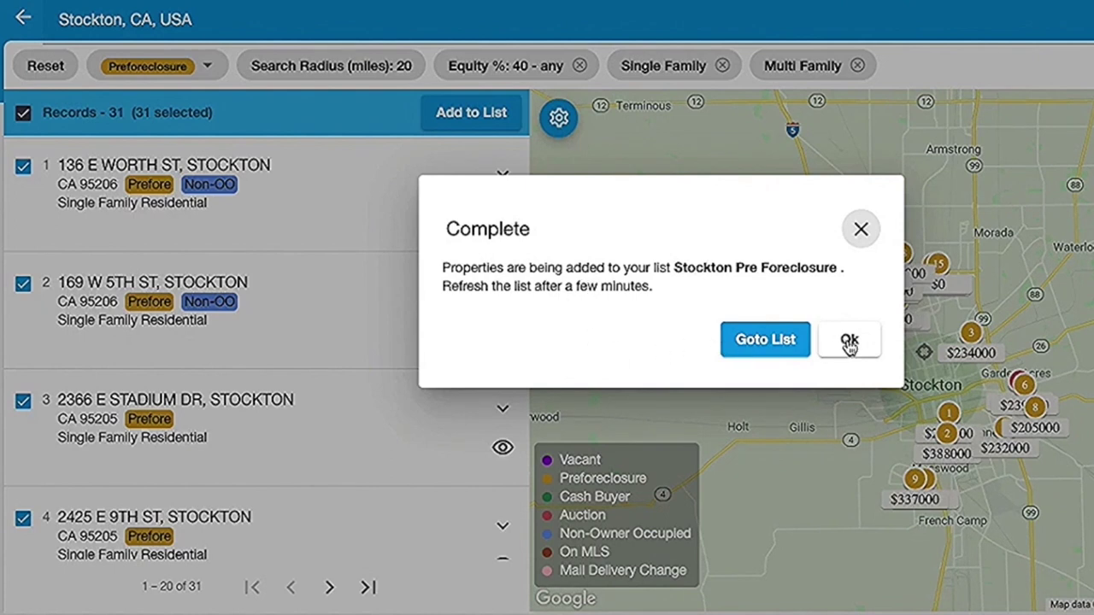
Step: Go to the Stockton Pre Foreclosure list, look through its property cards, and select all properties in it
left_click(765, 340)
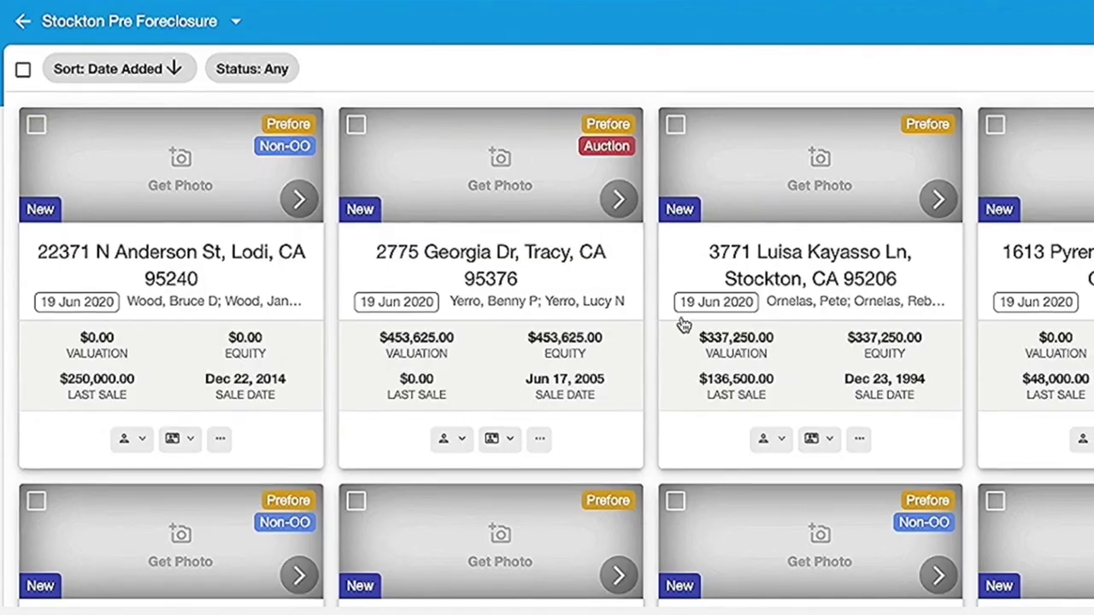
scroll(521, 381, "down", 5)
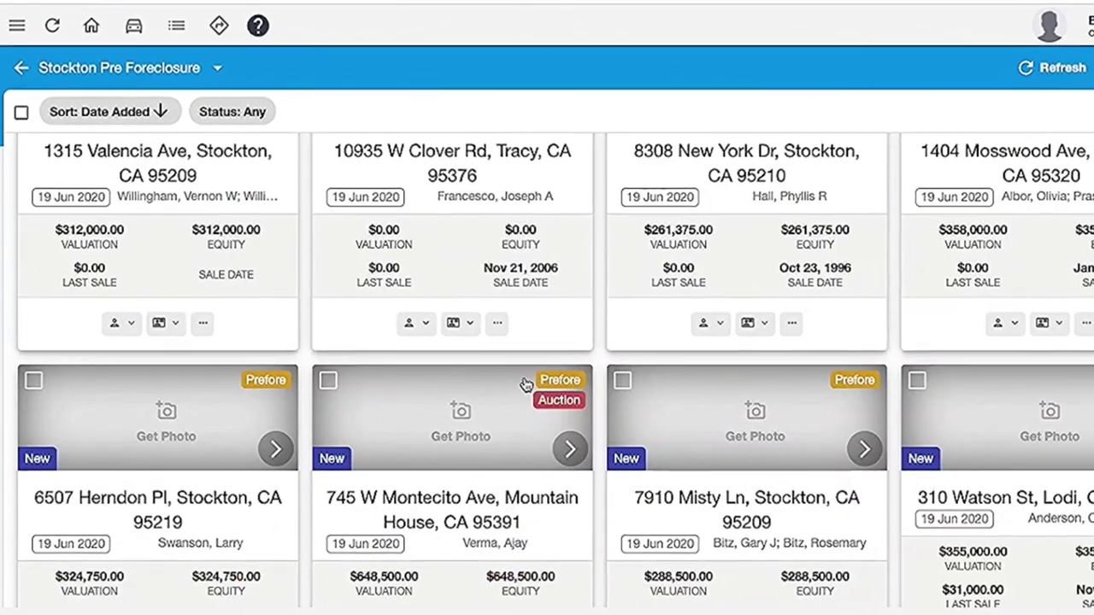
scroll(526, 385, "down", 8)
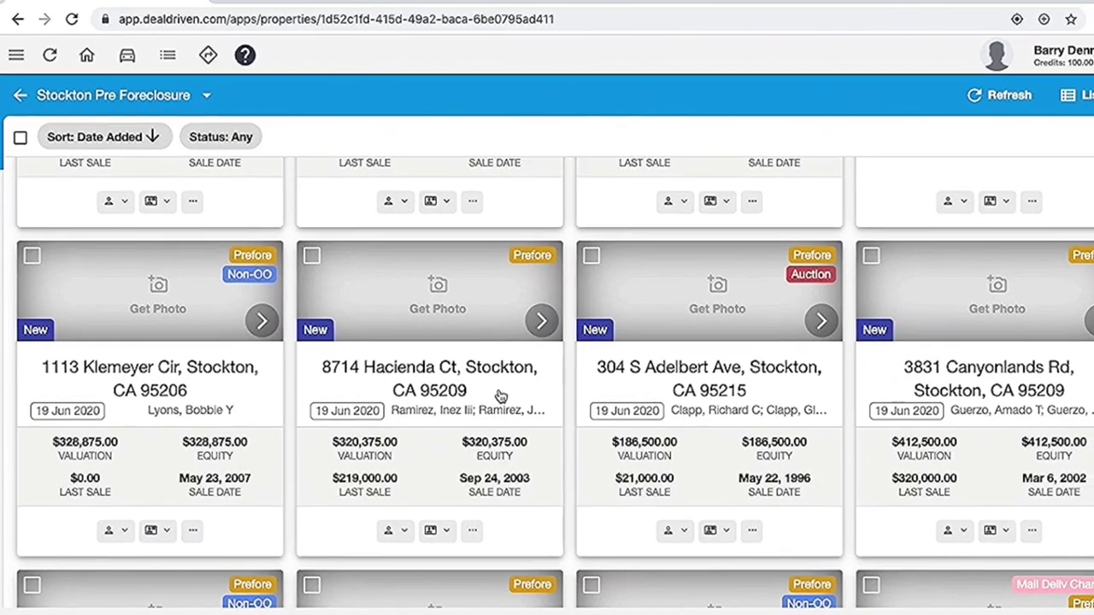
scroll(513, 393, "up", 12)
scroll(492, 402, "up", 5)
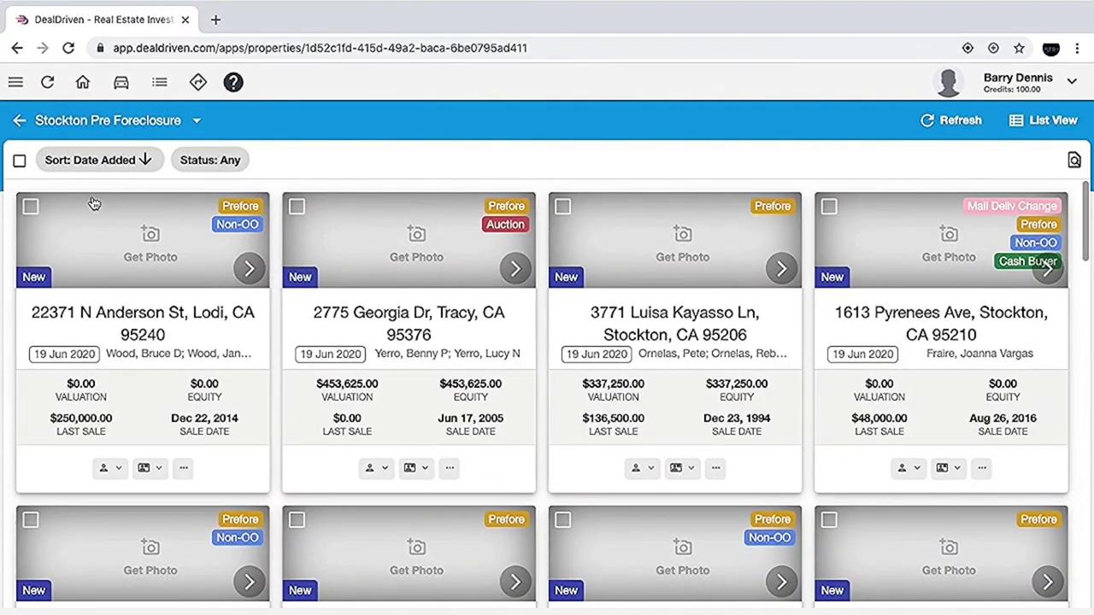
left_click(19, 161)
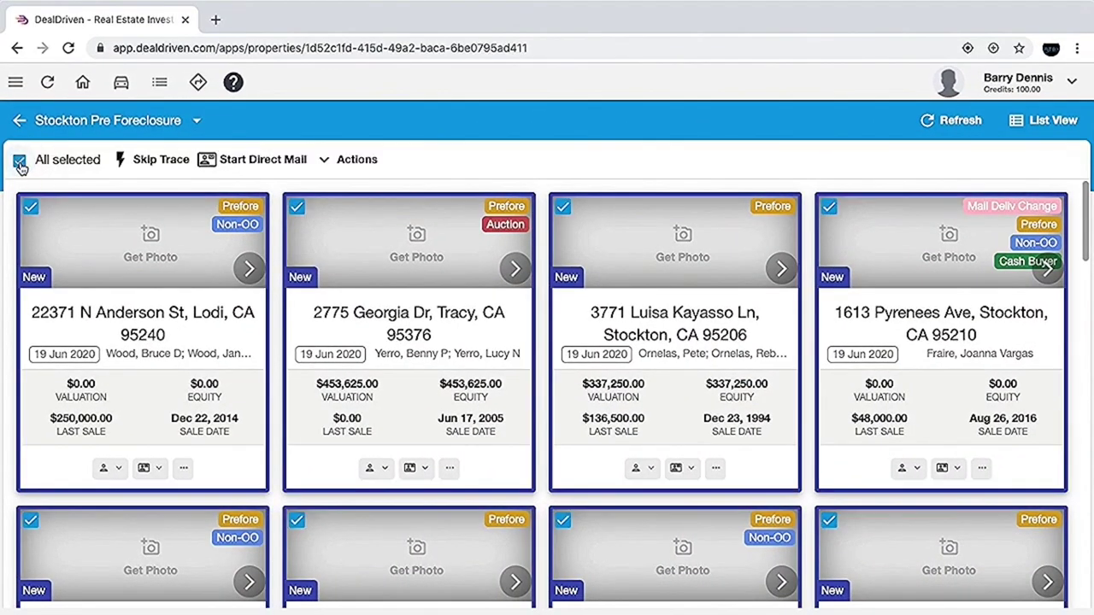